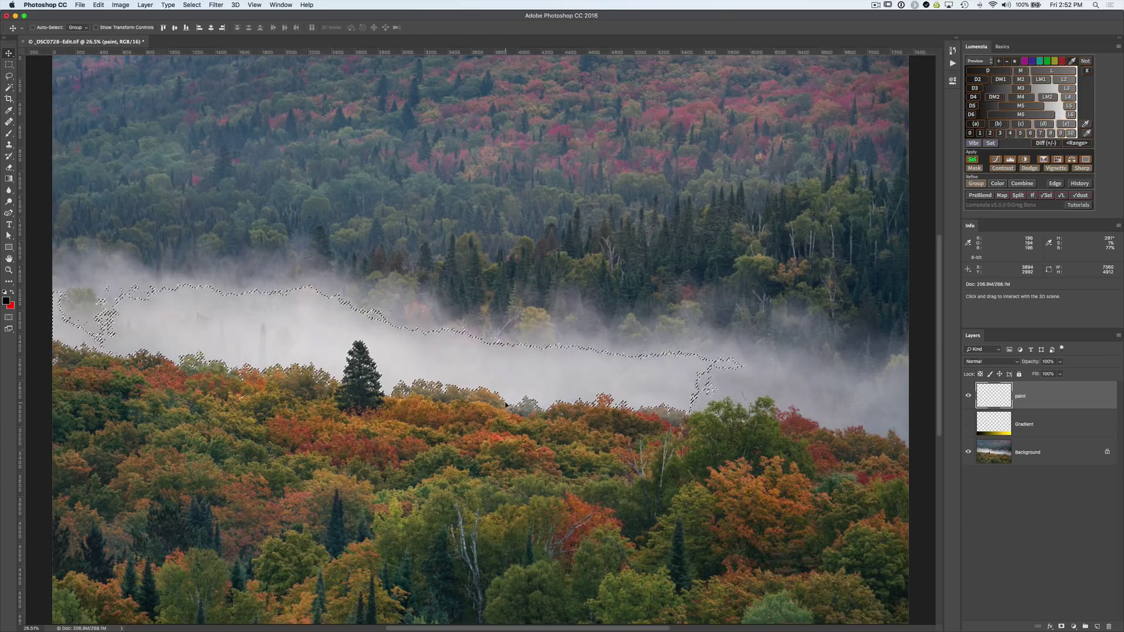
# Load the fog-band luminosity selection on the paint layer with Lumenzia's √Sel.
pyautogui.click(1046, 195)
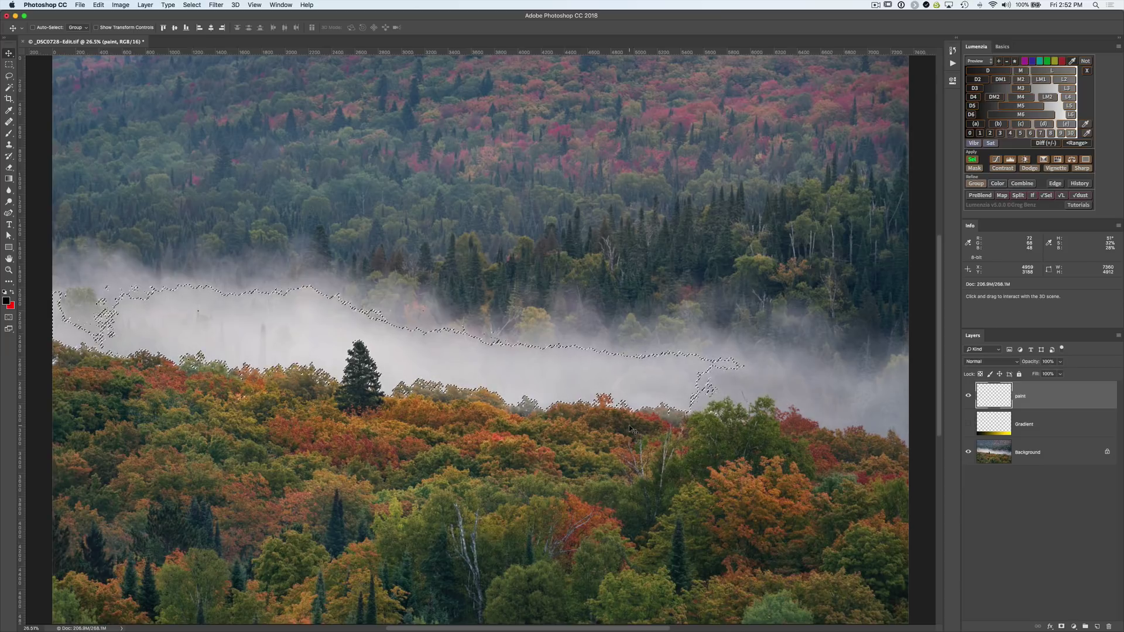
# Deselect the fog band and draw a rectangular marquee over the upper forest.
pyautogui.press('super+d')
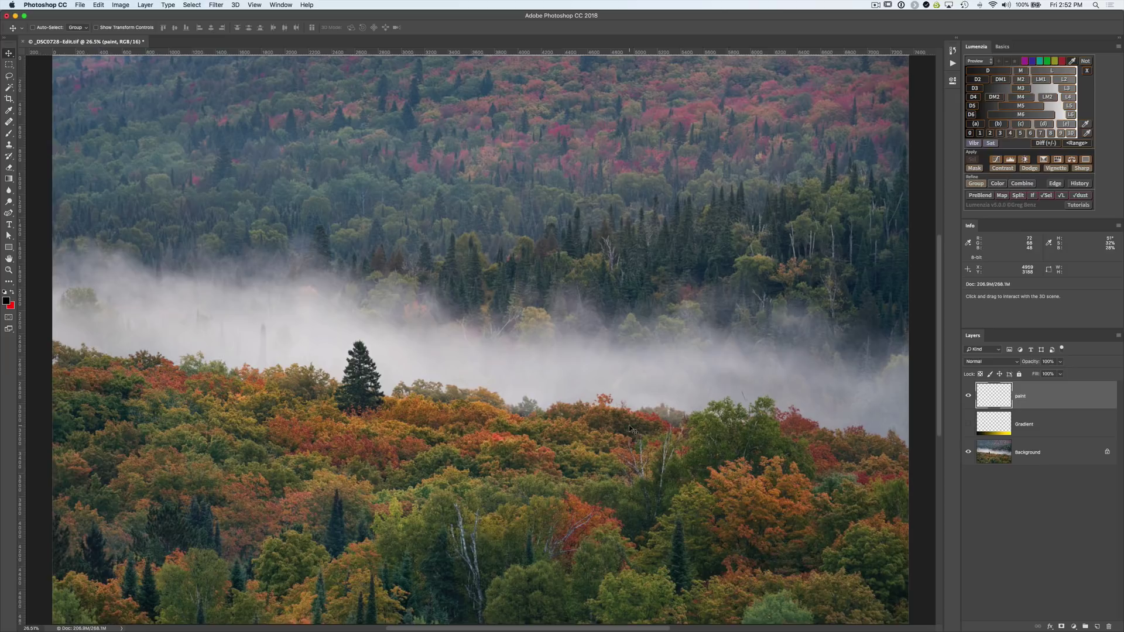
pyautogui.press('m')
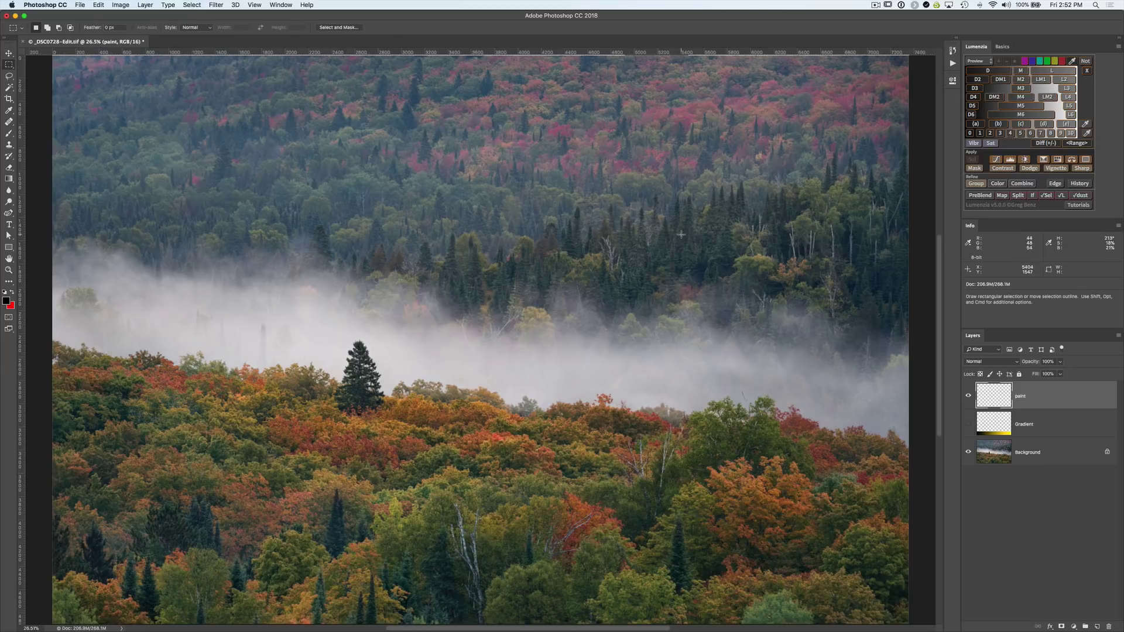
pyautogui.moveTo(681, 235); pyautogui.dragTo(413, 119)
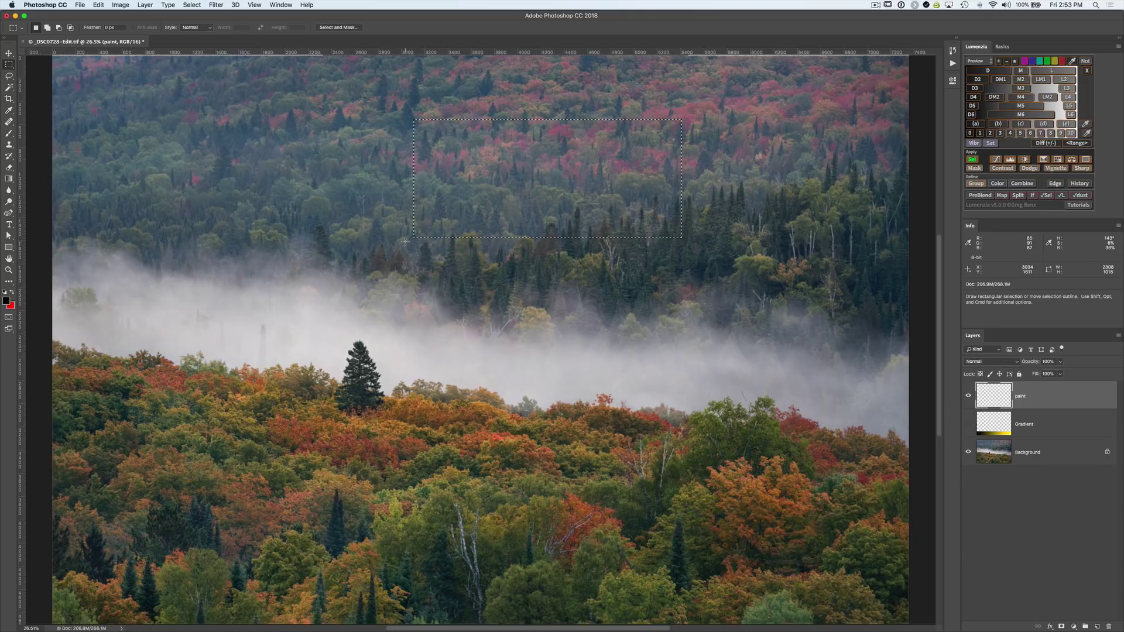
# Paint red brush strokes inside the rectangle, reaching its right edge.
pyautogui.press('b')
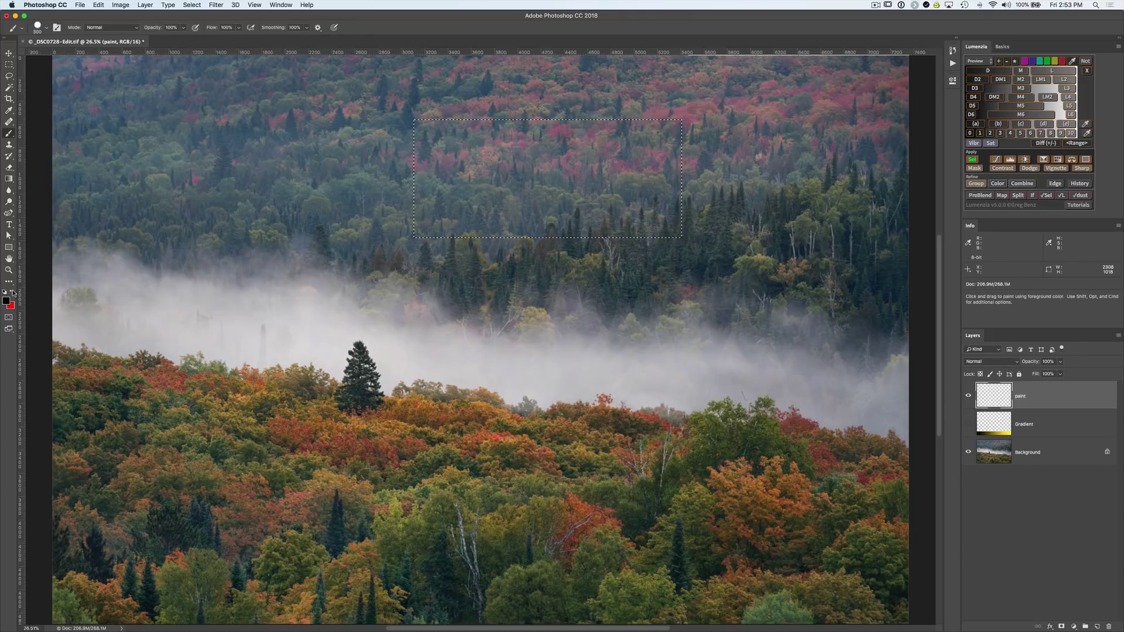
pyautogui.press('x')
pyautogui.moveTo(484, 188); pyautogui.dragTo(512, 182)
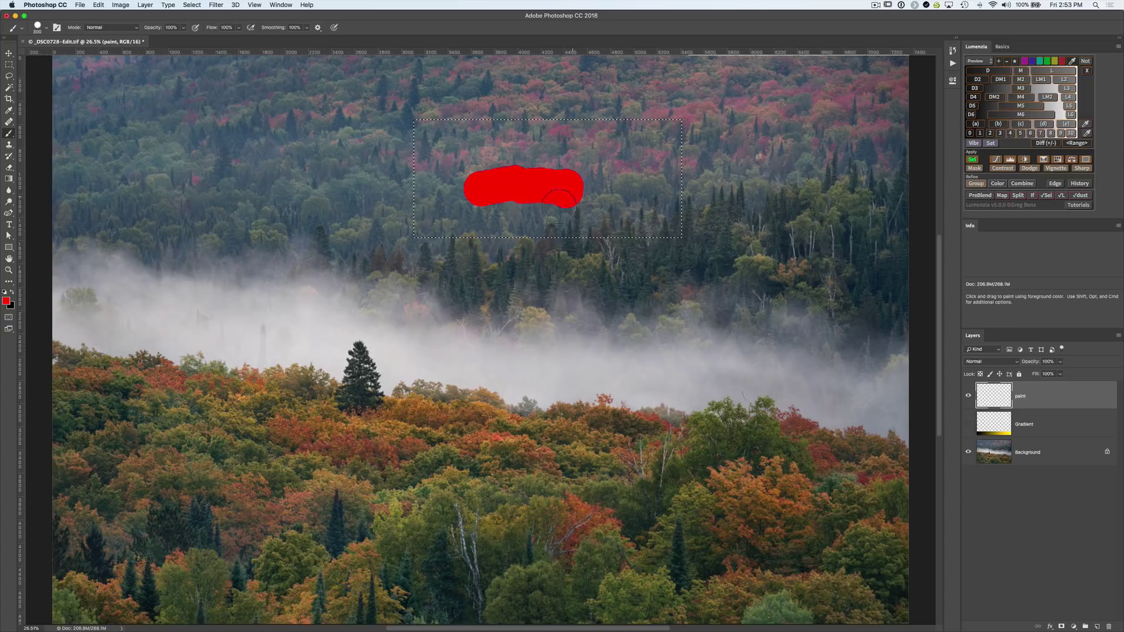
pyautogui.moveTo(562, 258)
pyautogui.mouseDown()
pyautogui.moveTo(722, 192)
pyautogui.moveTo(633, 157)
pyautogui.mouseUp()
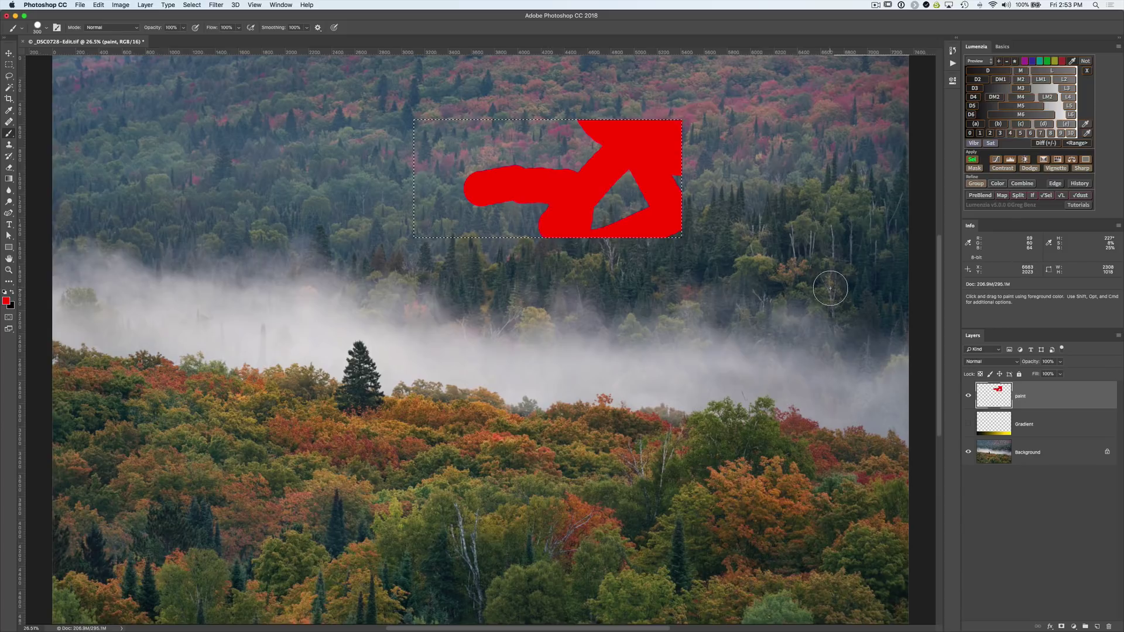
# Show the rectangular selection as a white box on black in a Visualize Selection layer.
pyautogui.click(1048, 196)
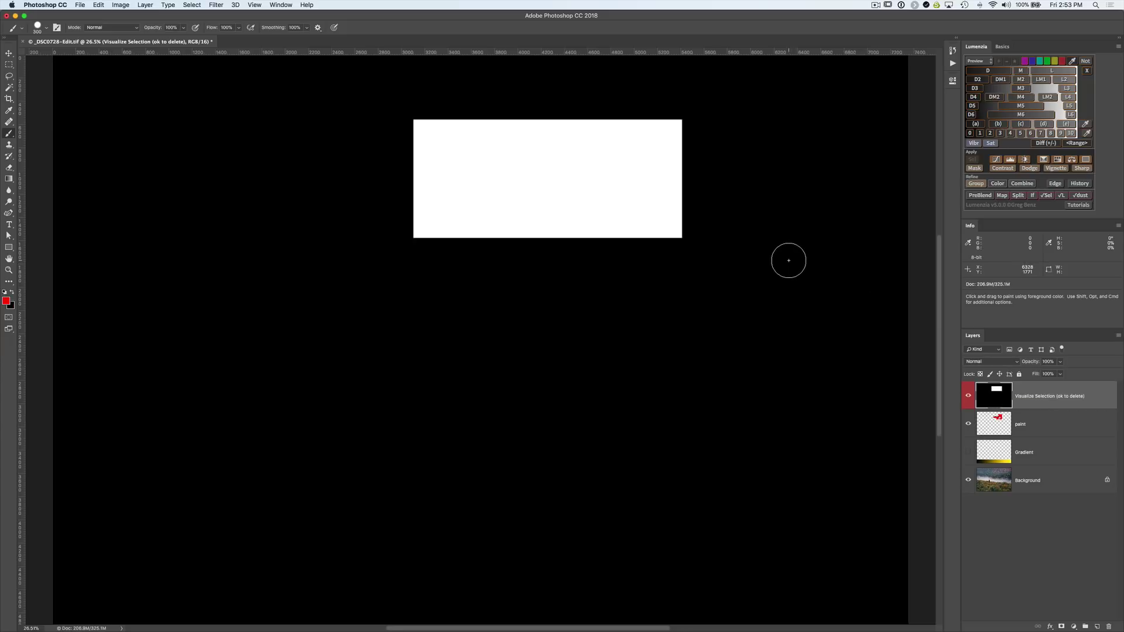
pyautogui.press('v')
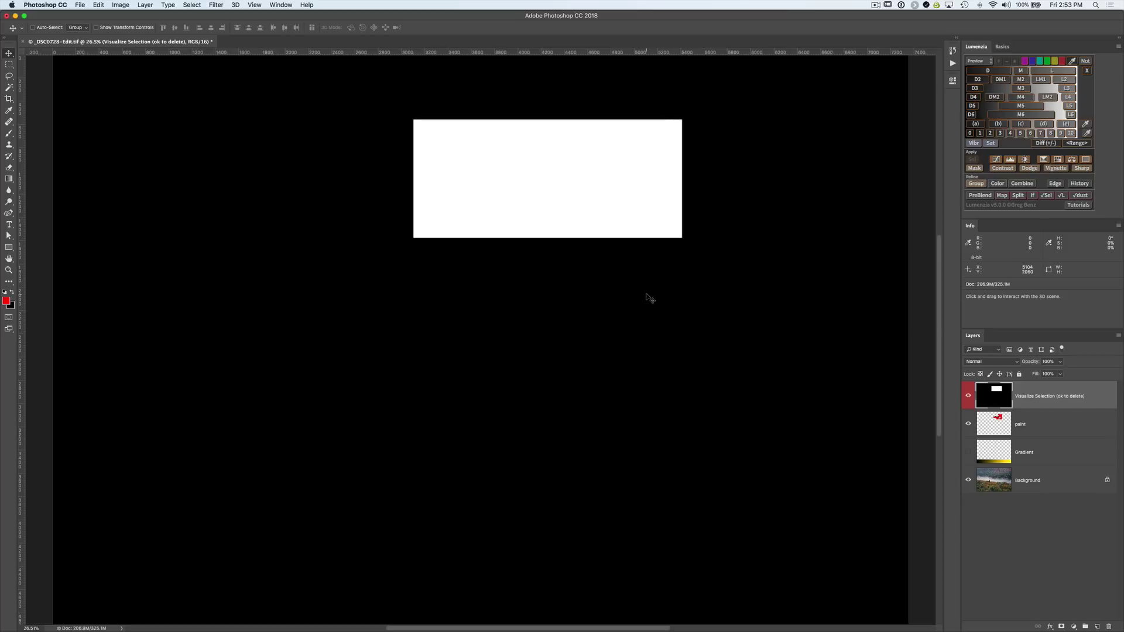
# Paint black over the white box's lower-right corner.
pyautogui.press('x')
pyautogui.press('b')
pyautogui.moveTo(693, 225)
pyautogui.mouseDown()
pyautogui.moveTo(645, 264)
pyautogui.moveTo(672, 213)
pyautogui.moveTo(592, 241)
pyautogui.mouseUp()
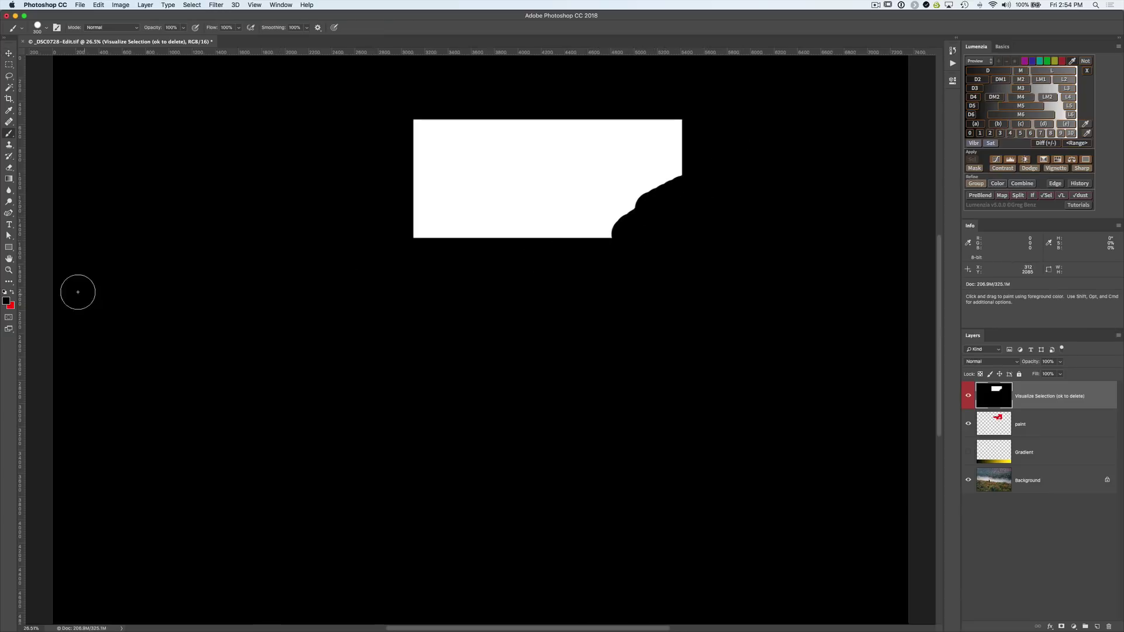
# Set the foreground colour to white and paint a white patch below the box.
pyautogui.click(10, 305)
pyautogui.moveTo(514, 376); pyautogui.dragTo(476, 283)
pyautogui.click(707, 315)
pyautogui.moveTo(630, 334)
pyautogui.mouseDown()
pyautogui.moveTo(420, 352)
pyautogui.moveTo(577, 345)
pyautogui.moveTo(506, 369)
pyautogui.moveTo(637, 369)
pyautogui.moveTo(585, 377)
pyautogui.mouseUp()
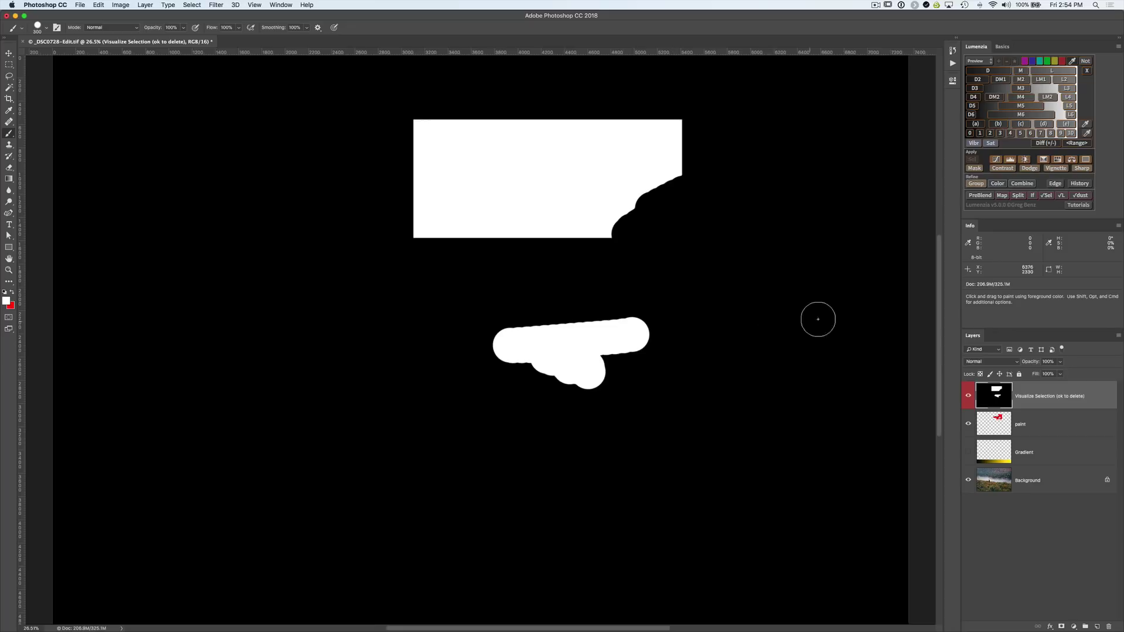
# Reload the edited mask as a selection and paint white over the fog and red shape.
pyautogui.click(1046, 196)
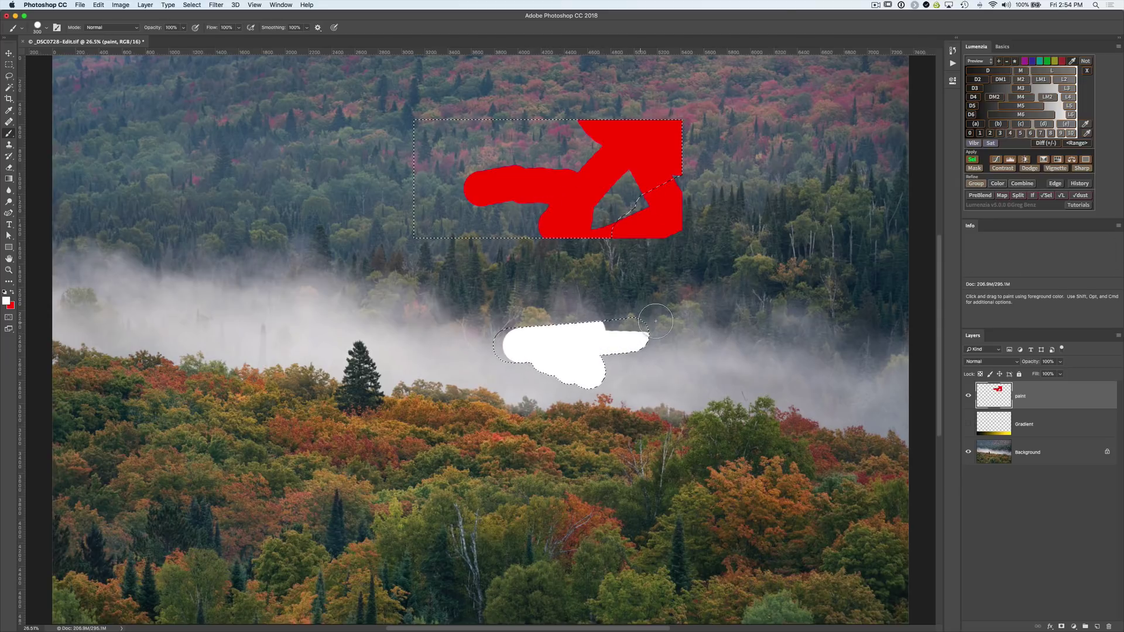
pyautogui.moveTo(530, 222); pyautogui.dragTo(496, 268)
pyautogui.moveTo(687, 191)
pyautogui.mouseDown()
pyautogui.moveTo(626, 226)
pyautogui.moveTo(680, 146)
pyautogui.moveTo(573, 167)
pyautogui.mouseUp()
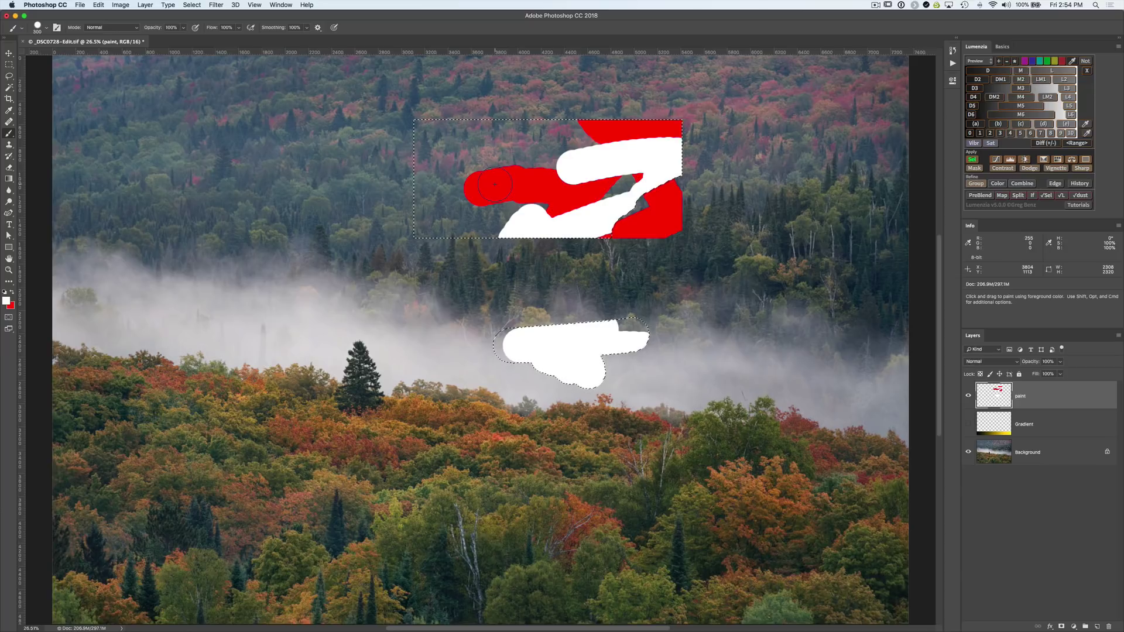
# Deselect, replace the paint layer with a new empty 'paint' layer, and show the Gradient layer.
pyautogui.press('super+d')
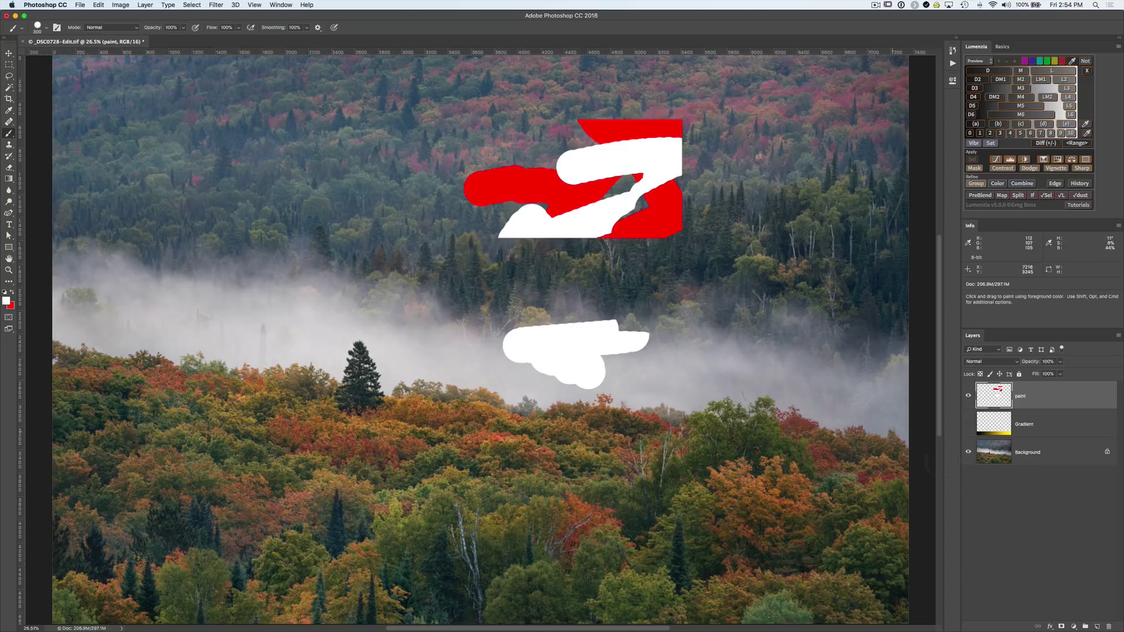
pyautogui.click(1109, 628)
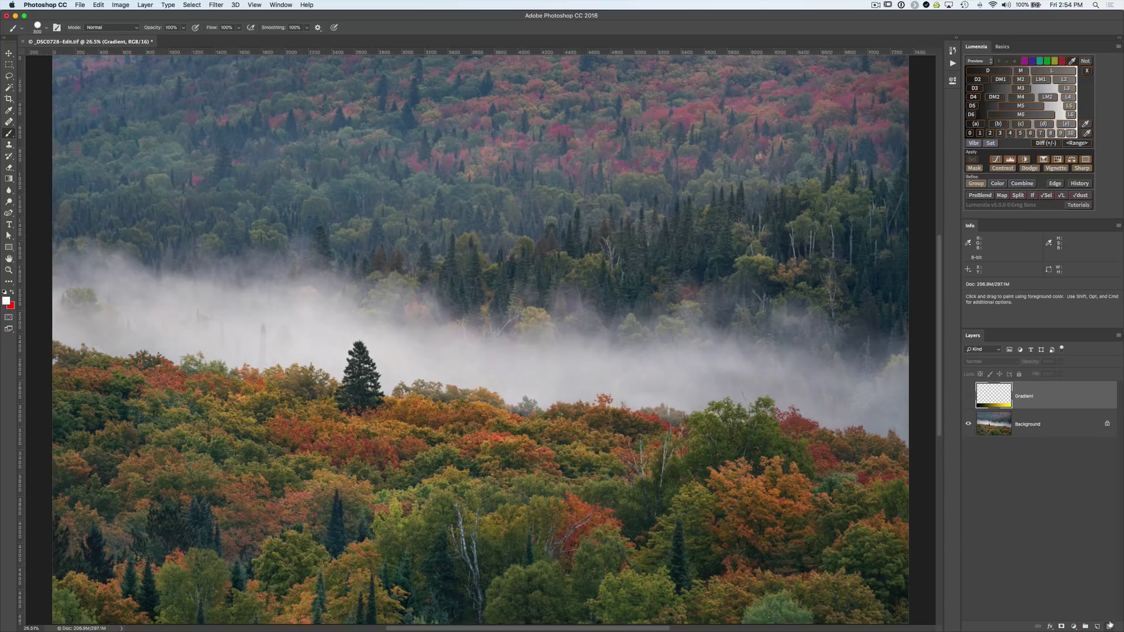
pyautogui.press('super+shift+n')
pyautogui.press('Return')
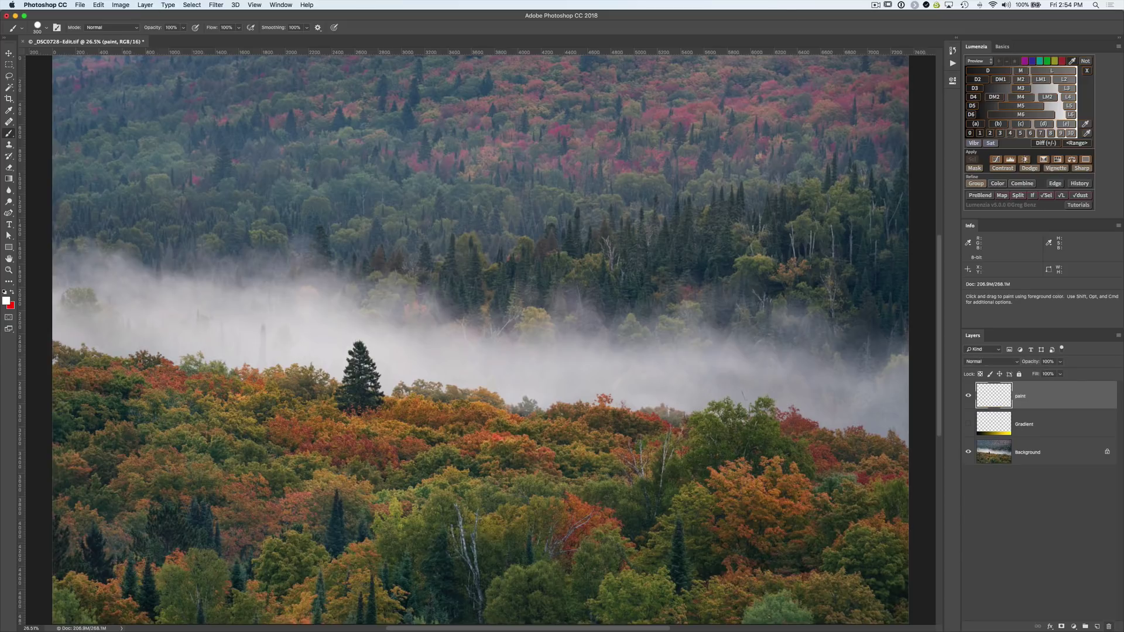
pyautogui.click(967, 424)
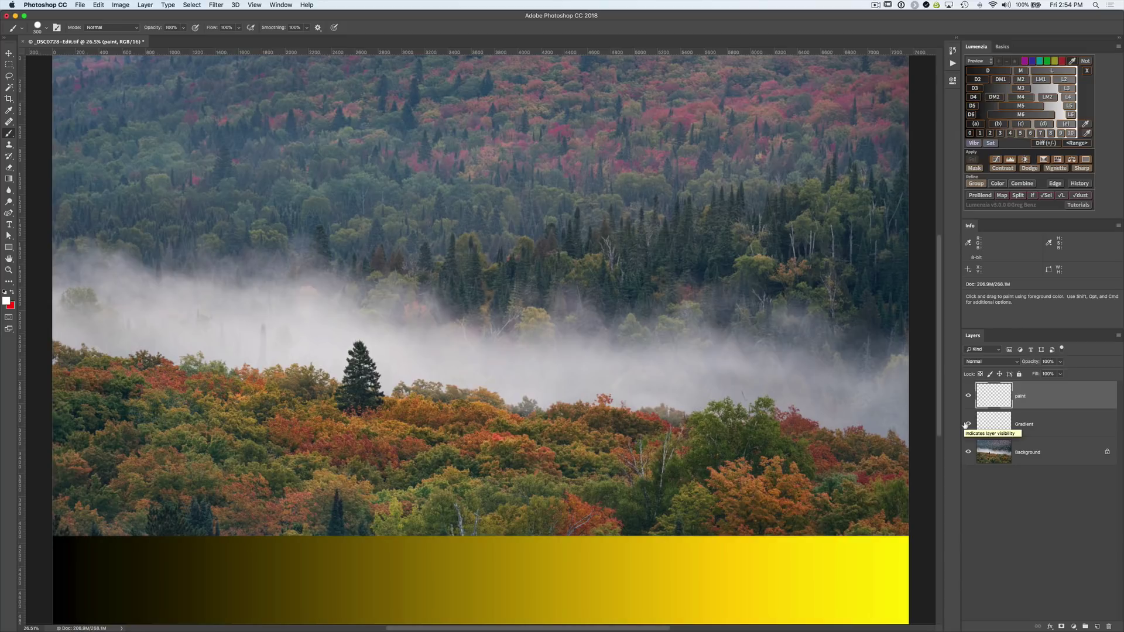
pyautogui.press('v')
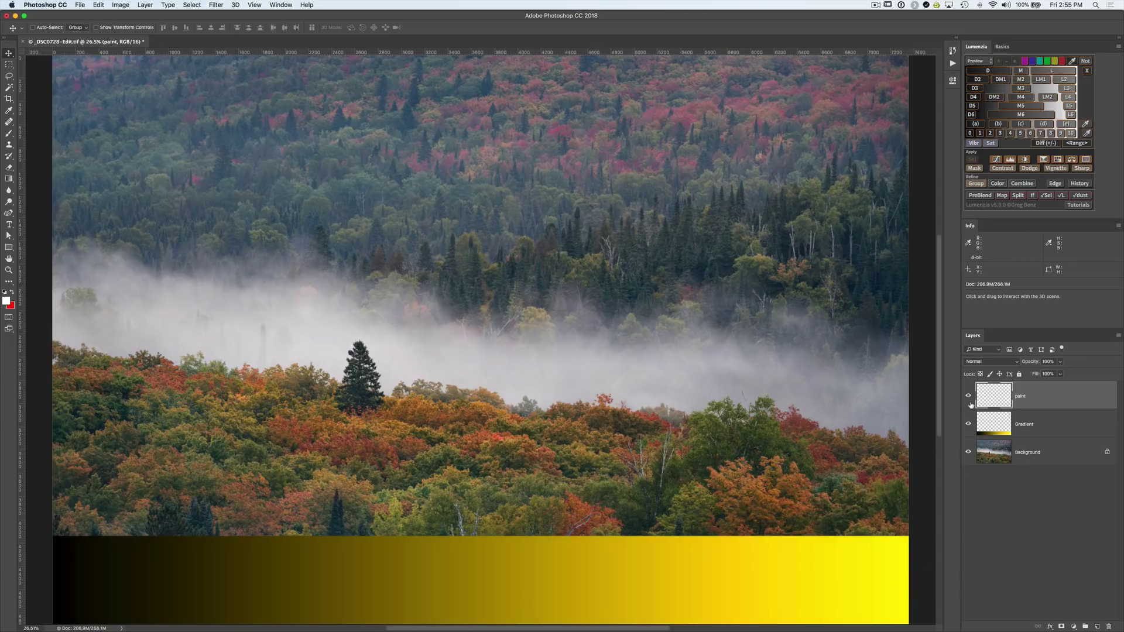
# Set Lumenzia's preview mode to LIVE-S and load the L2 lights selection.
pyautogui.click(972, 62)
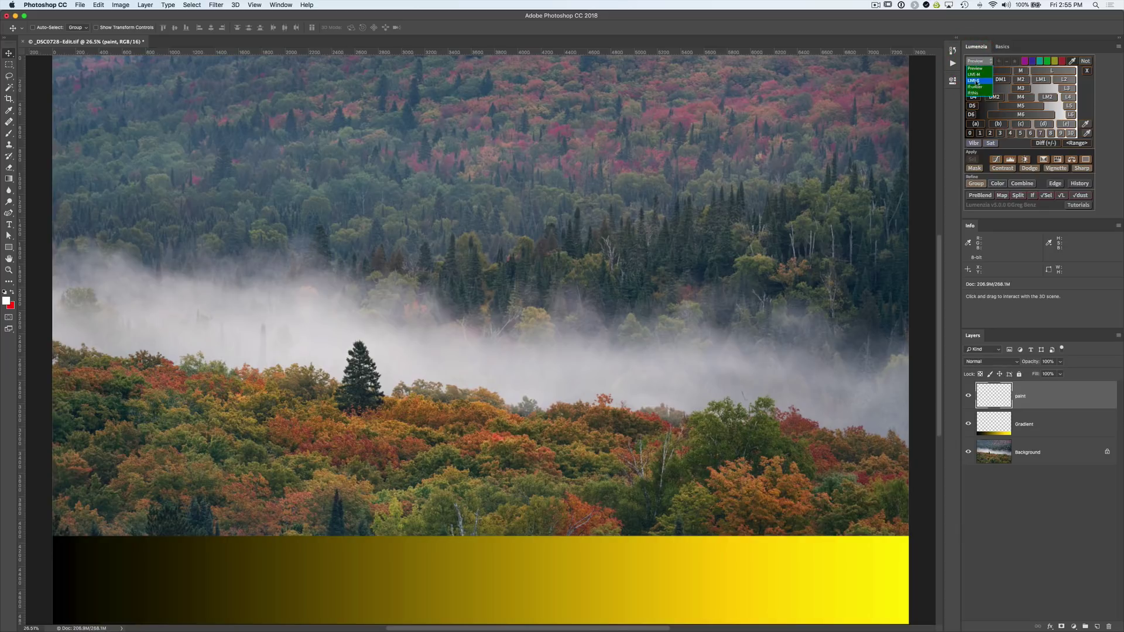
pyautogui.click(974, 81)
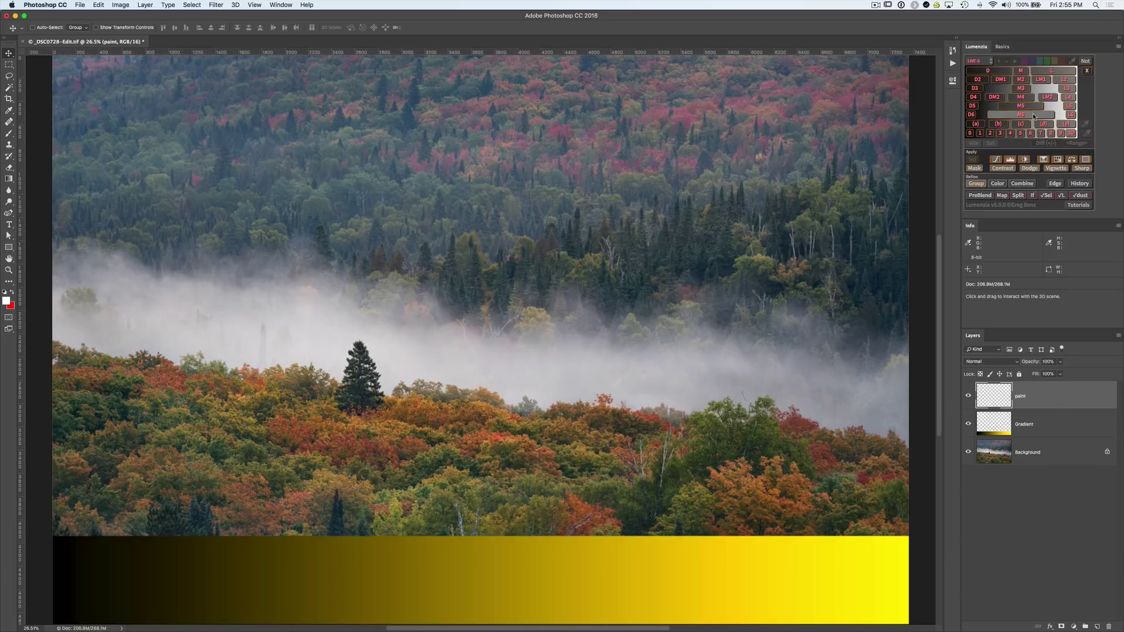
pyautogui.click(1064, 78)
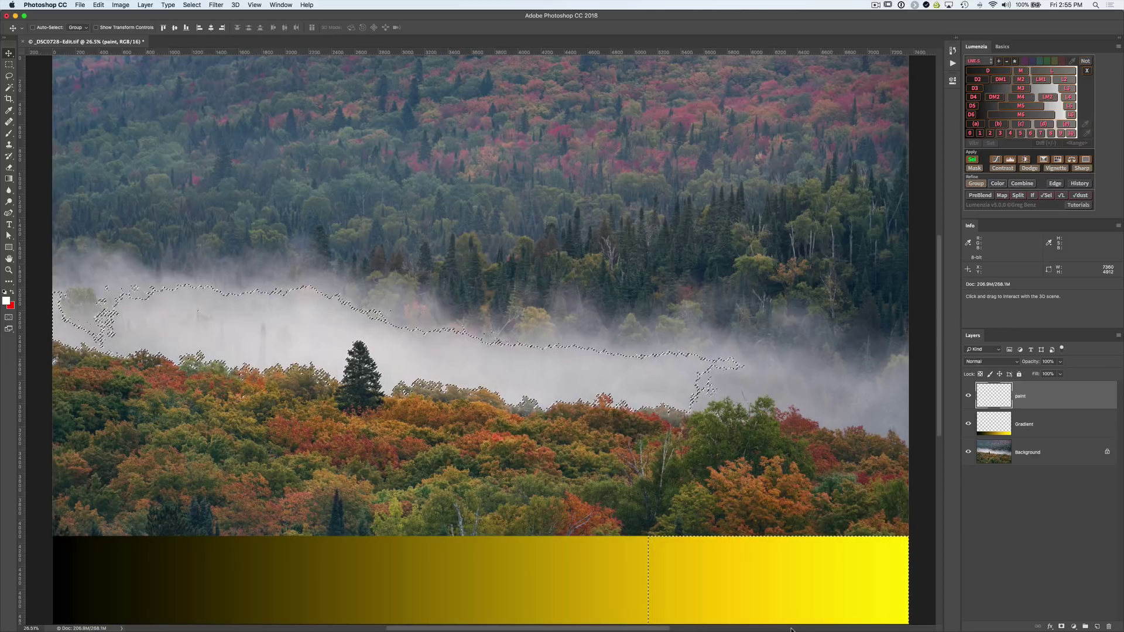
# Paint red with a 400 px brush across the fog band and the gradient bar.
pyautogui.press('b')
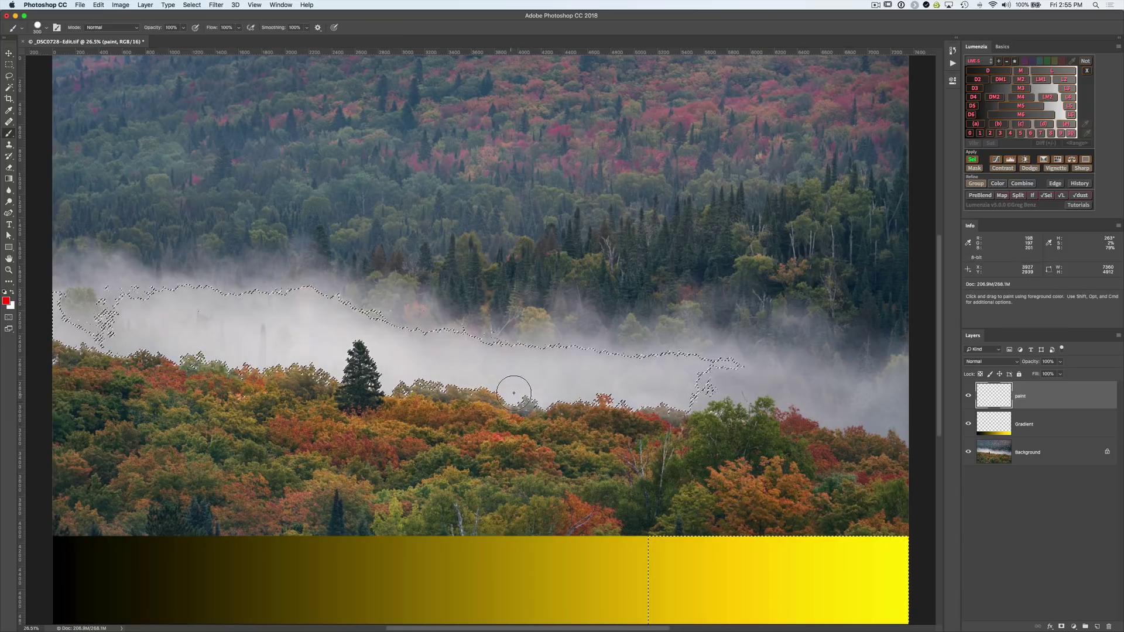
pyautogui.press(']')
pyautogui.moveTo(521, 382); pyautogui.dragTo(565, 385)
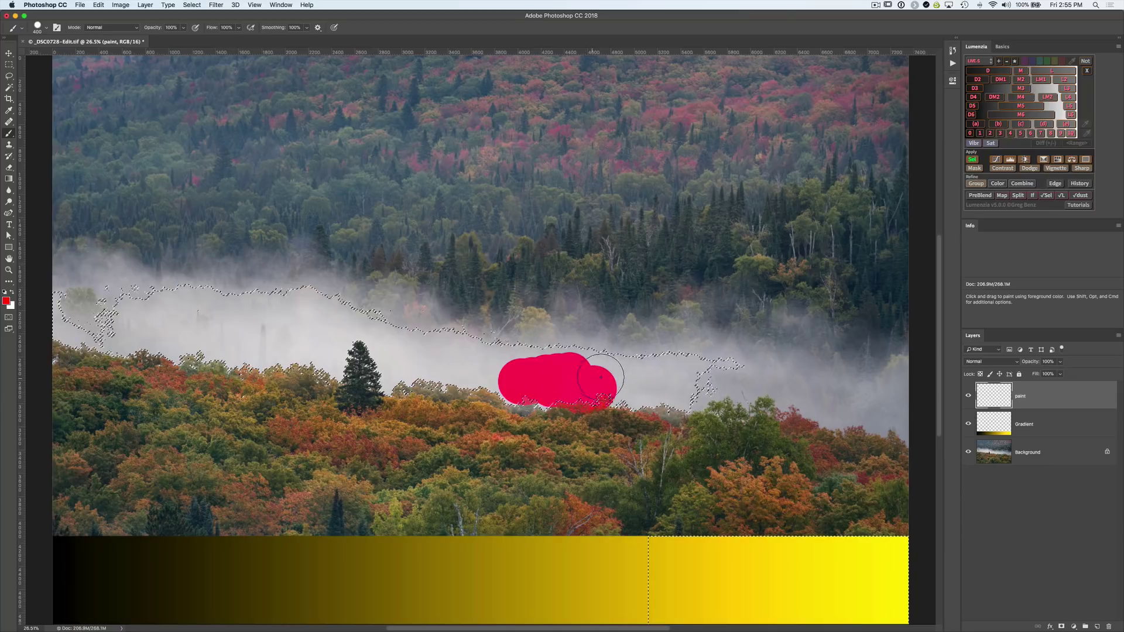
pyautogui.moveTo(709, 570)
pyautogui.mouseDown()
pyautogui.moveTo(665, 560)
pyautogui.moveTo(647, 511)
pyautogui.moveTo(651, 542)
pyautogui.moveTo(690, 517)
pyautogui.moveTo(772, 546)
pyautogui.moveTo(625, 577)
pyautogui.moveTo(301, 556)
pyautogui.mouseUp()
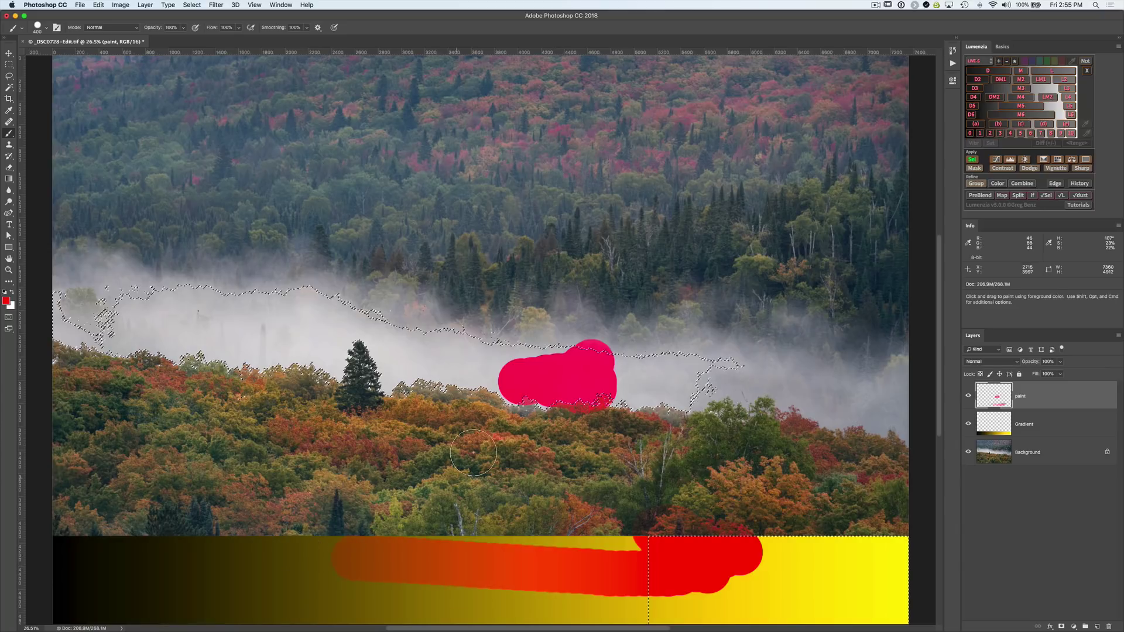
pyautogui.moveTo(515, 381); pyautogui.dragTo(442, 375)
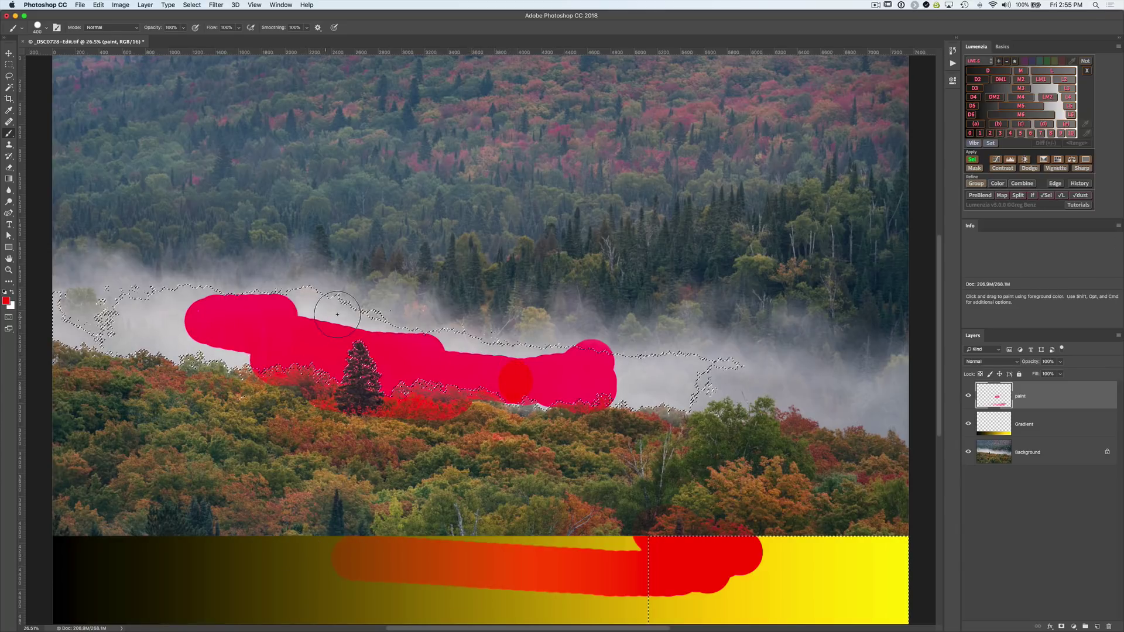
pyautogui.click(392, 320)
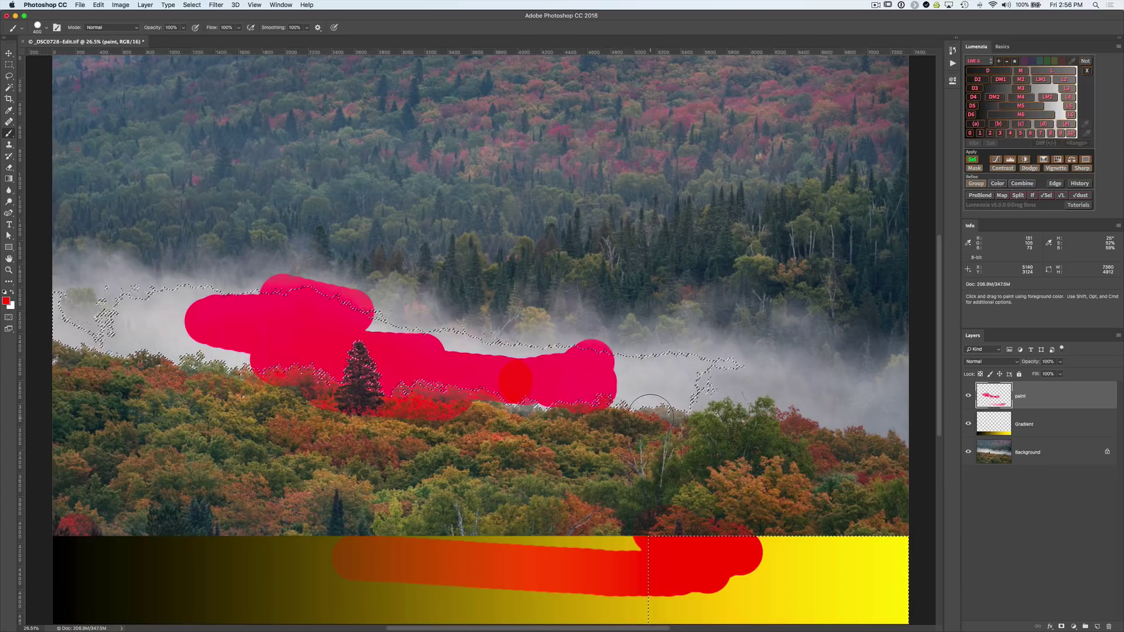
# Add a vertical guide at the selection's edge and a horizontal guide along the gradient's top.
pyautogui.press('v')
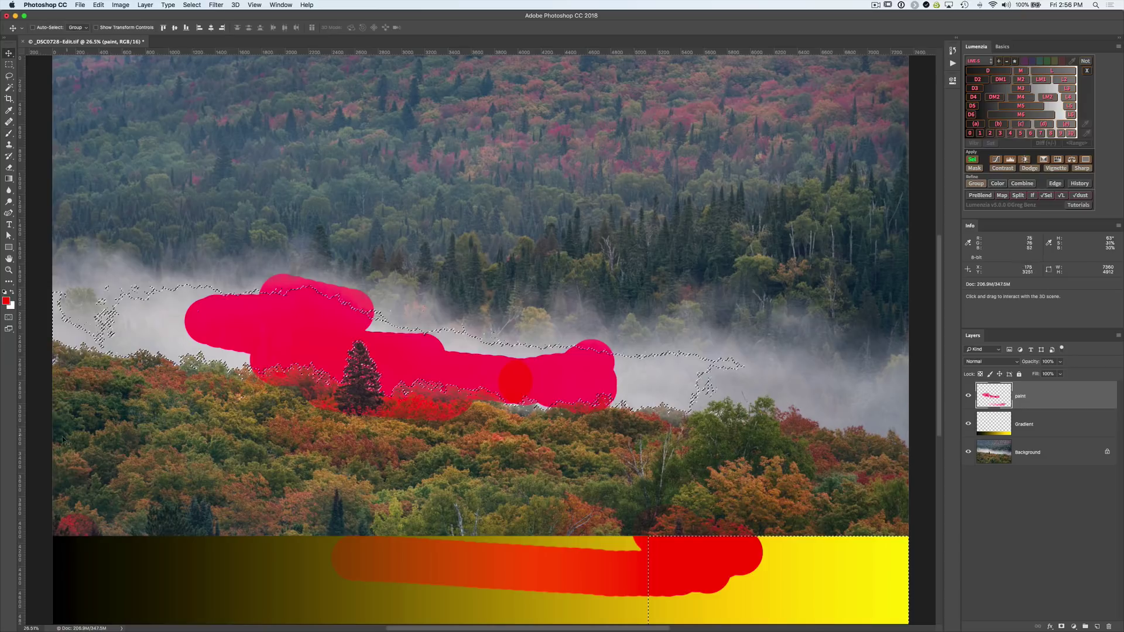
pyautogui.moveTo(22, 460); pyautogui.dragTo(635, 497)
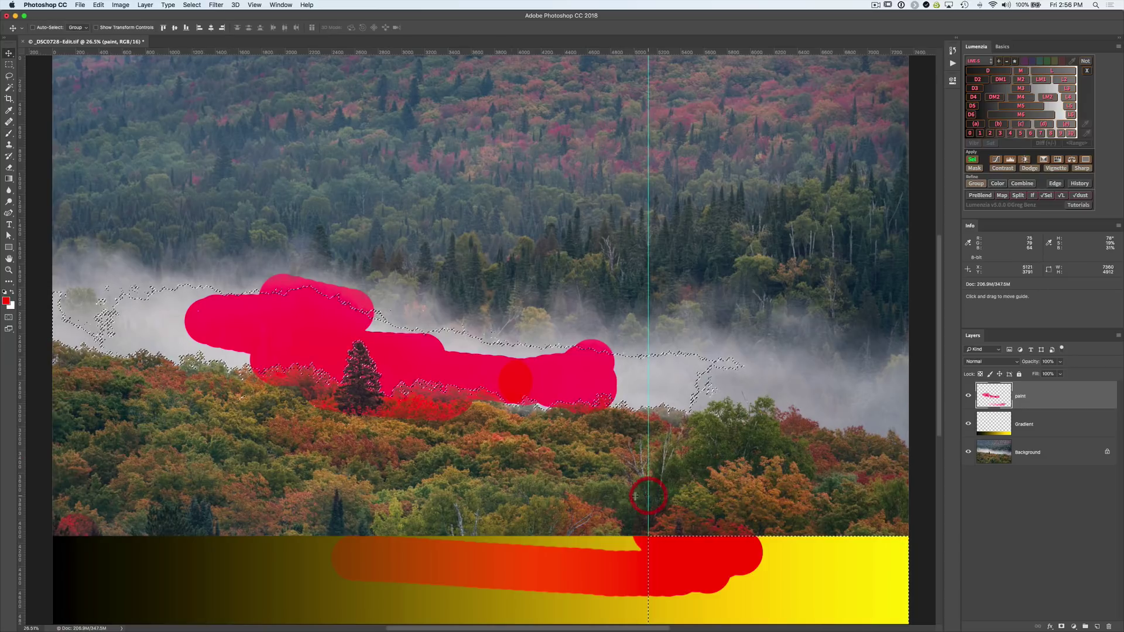
pyautogui.moveTo(509, 52); pyautogui.dragTo(537, 534)
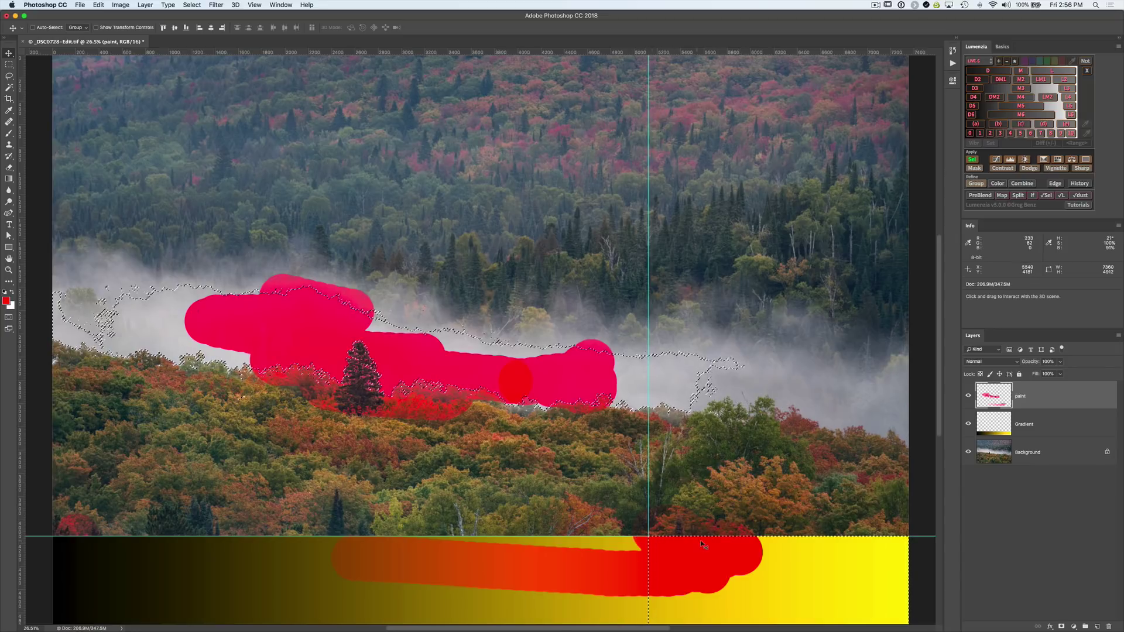
# Visualize the lights selection as a grayscale mask with √Sel, then reload it as a selection.
pyautogui.click(1046, 195)
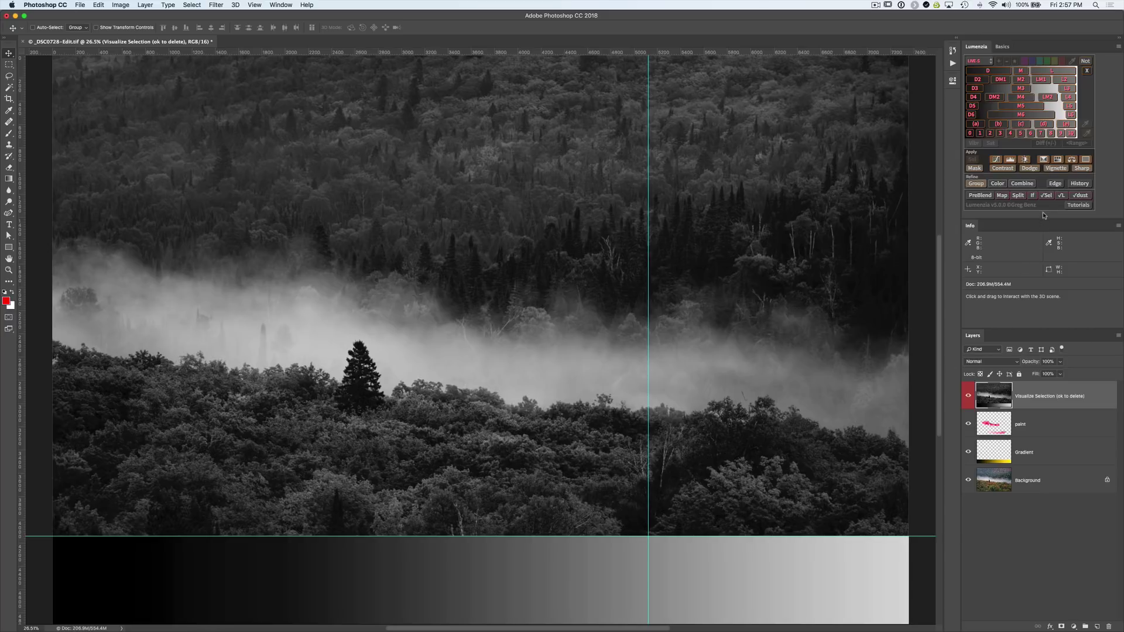
pyautogui.click(1046, 195)
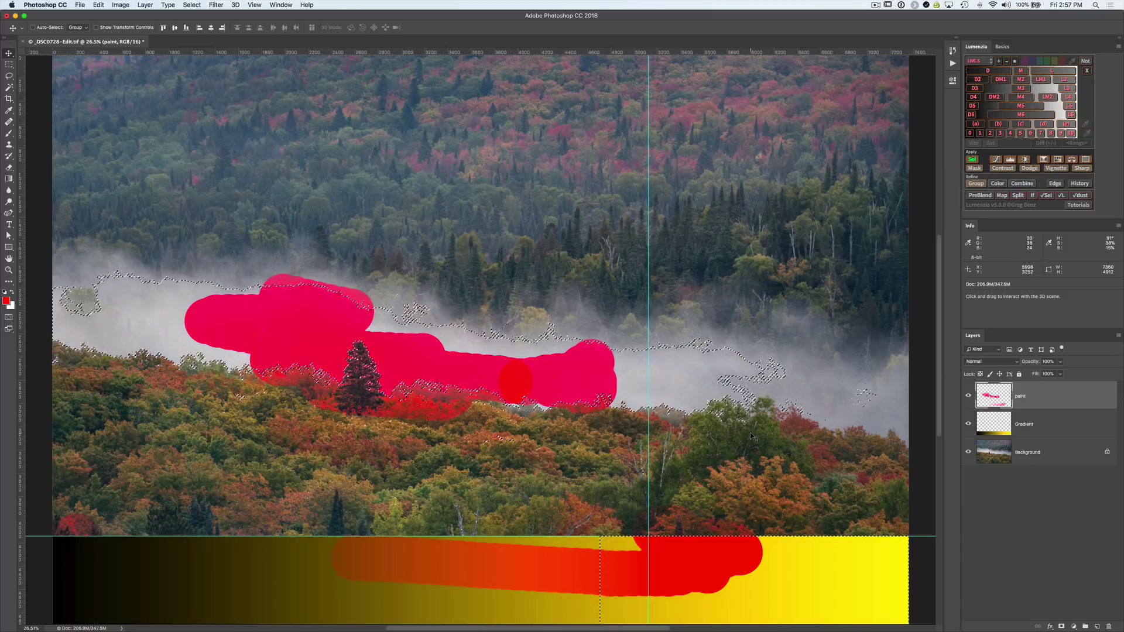
# Visualize the current lights selection as a grayscale 'Visualize Selection (ok to delete)' layer with √Sel.
pyautogui.click(1046, 195)
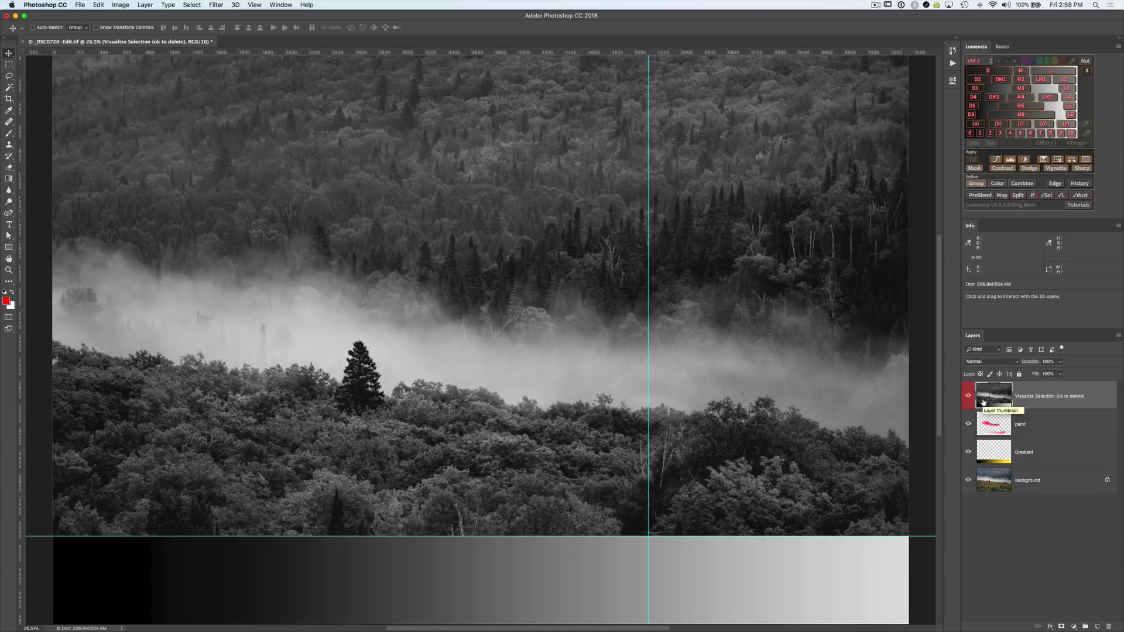
# Delete the Visualize Selection and red paint layers, clear the cyan guides, and hide the Gradient layer.
pyautogui.click(1107, 627)
pyautogui.click(1108, 626)
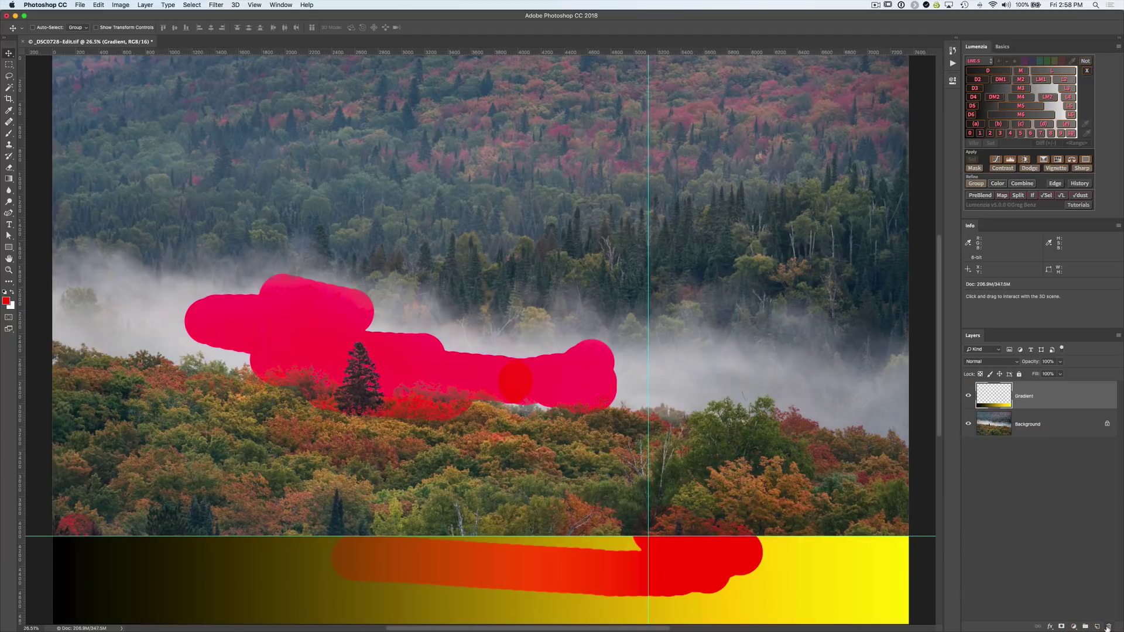
pyautogui.click(255, 4)
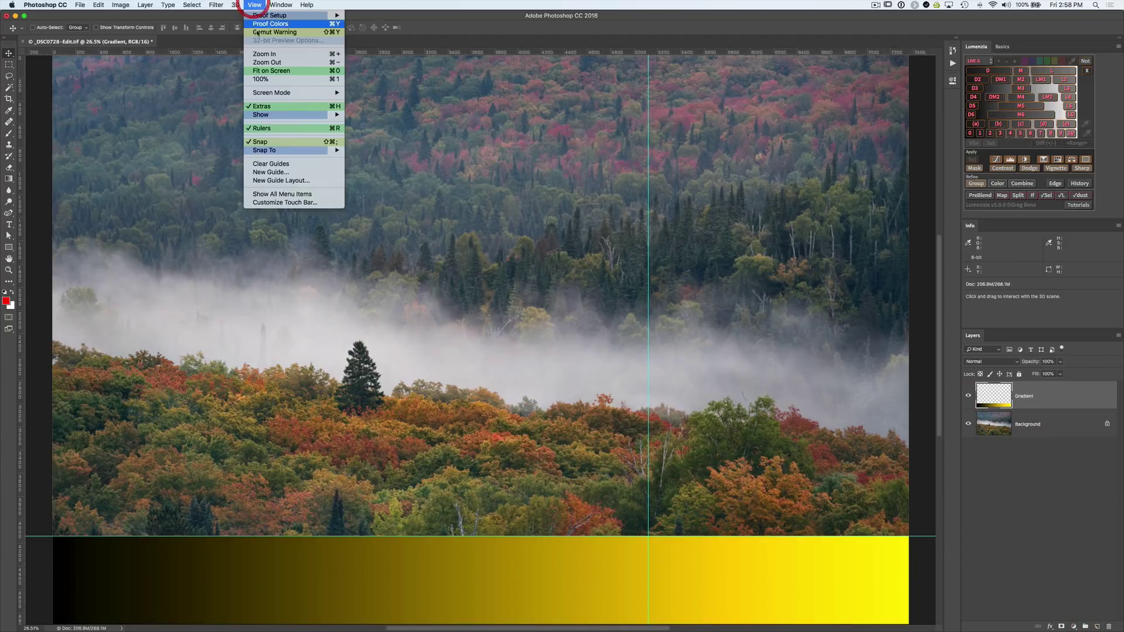
pyautogui.click(290, 164)
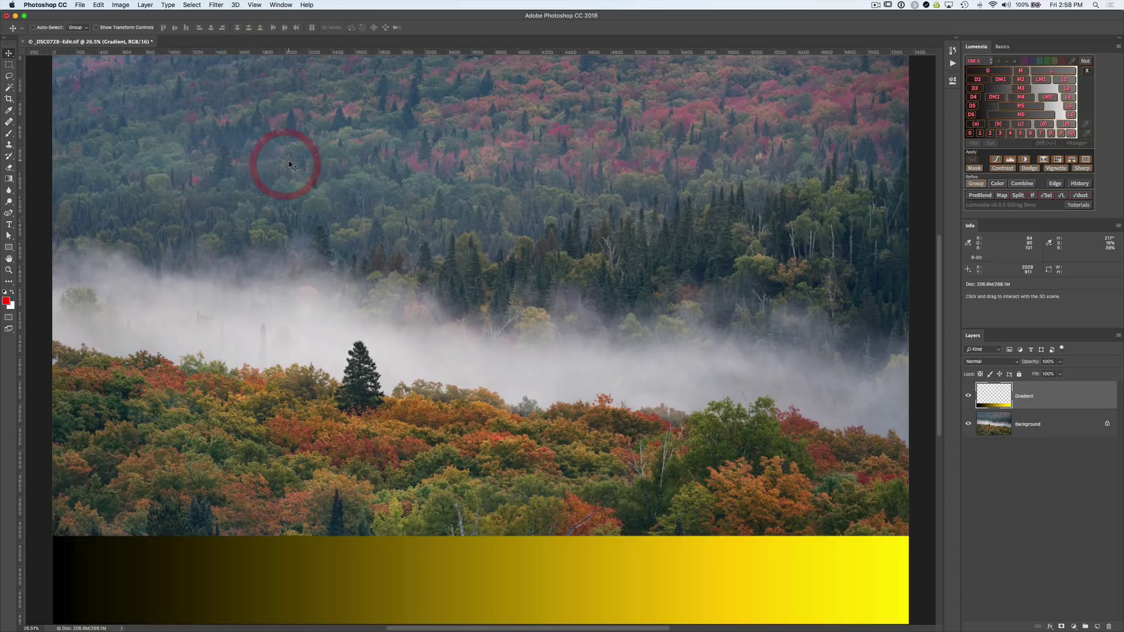
pyautogui.click(968, 397)
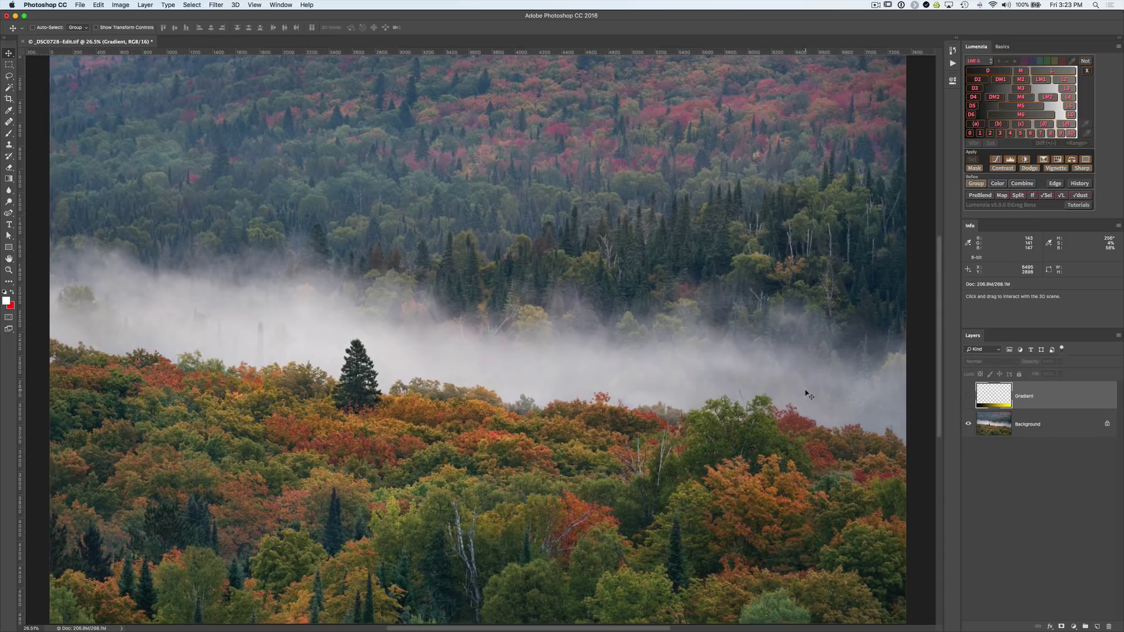
# Add an empty Soft Light Dodge / Burn layer using Lumenzia's Dodge option with Transparent pixels.
pyautogui.click(1035, 171)
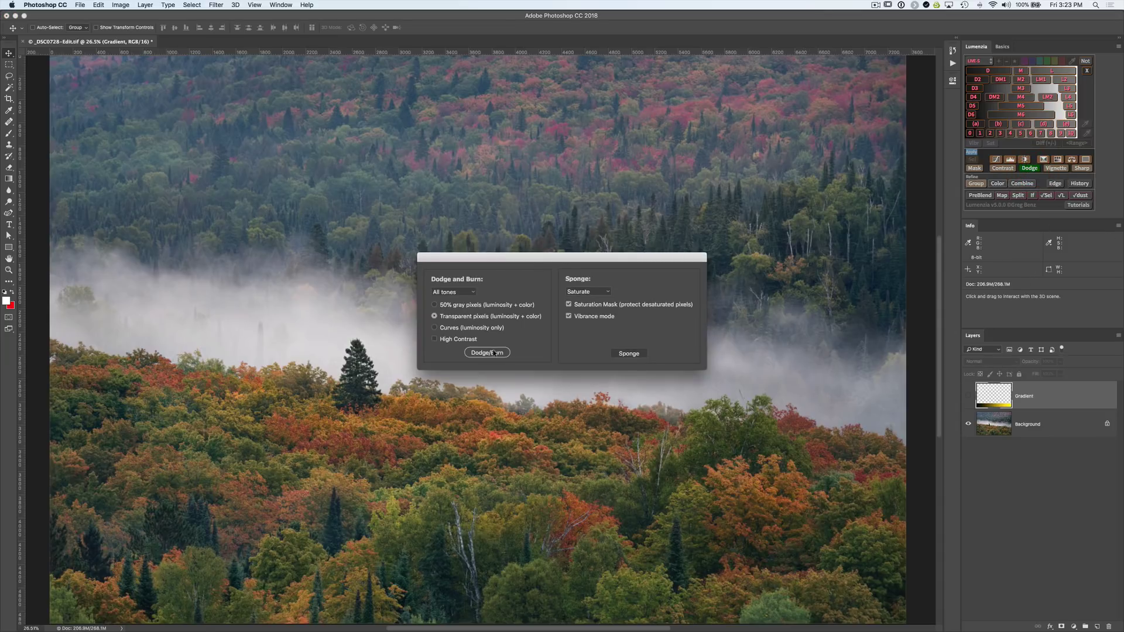
pyautogui.click(496, 352)
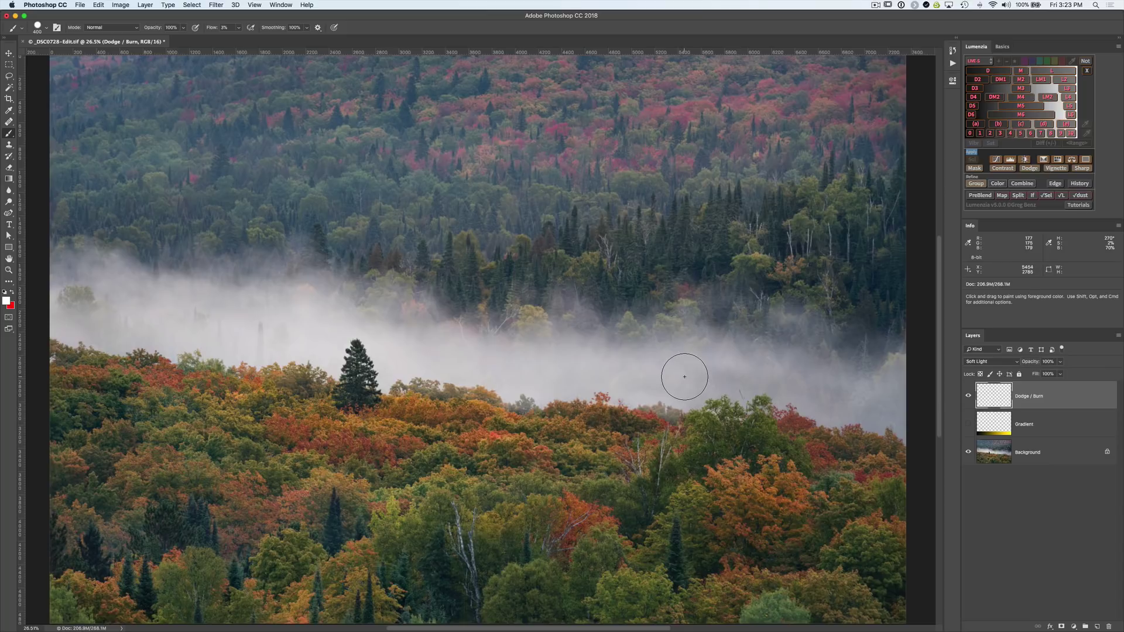
# Select the lighter tones with Lumenzia L3, switch to the Move tool, and visualize them with √Sel.
pyautogui.click(1067, 88)
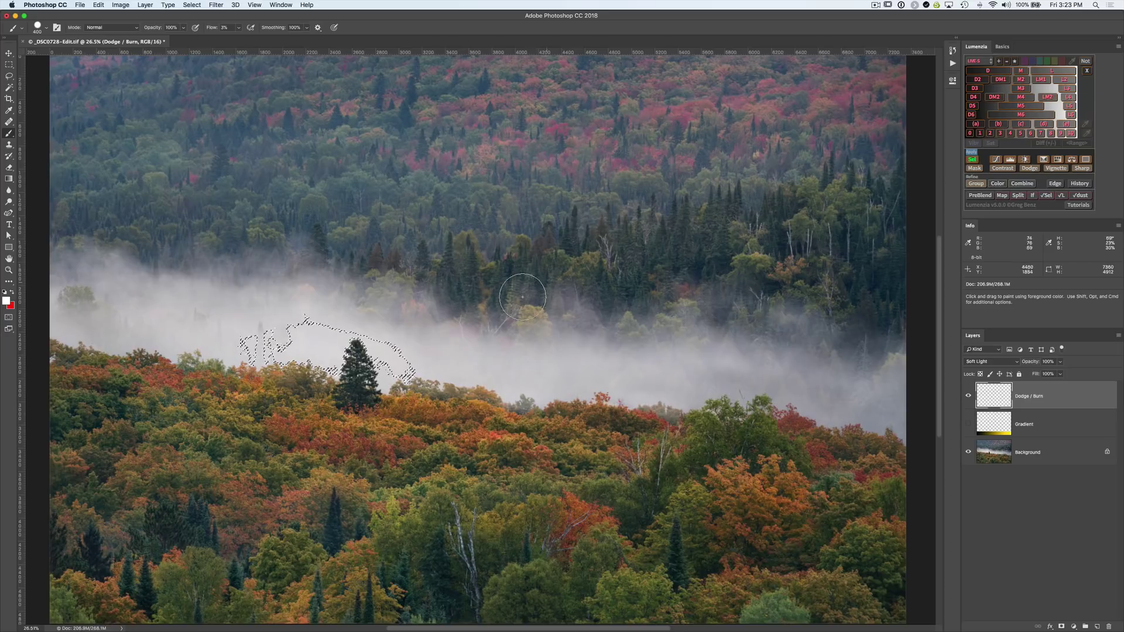
pyautogui.press('v')
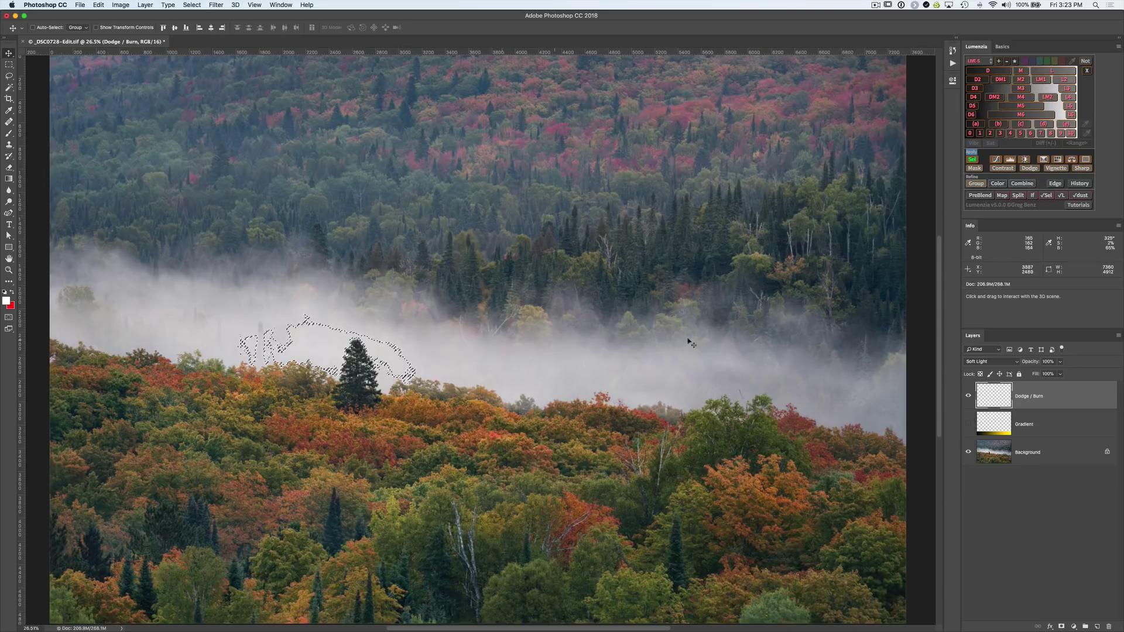
pyautogui.click(1045, 195)
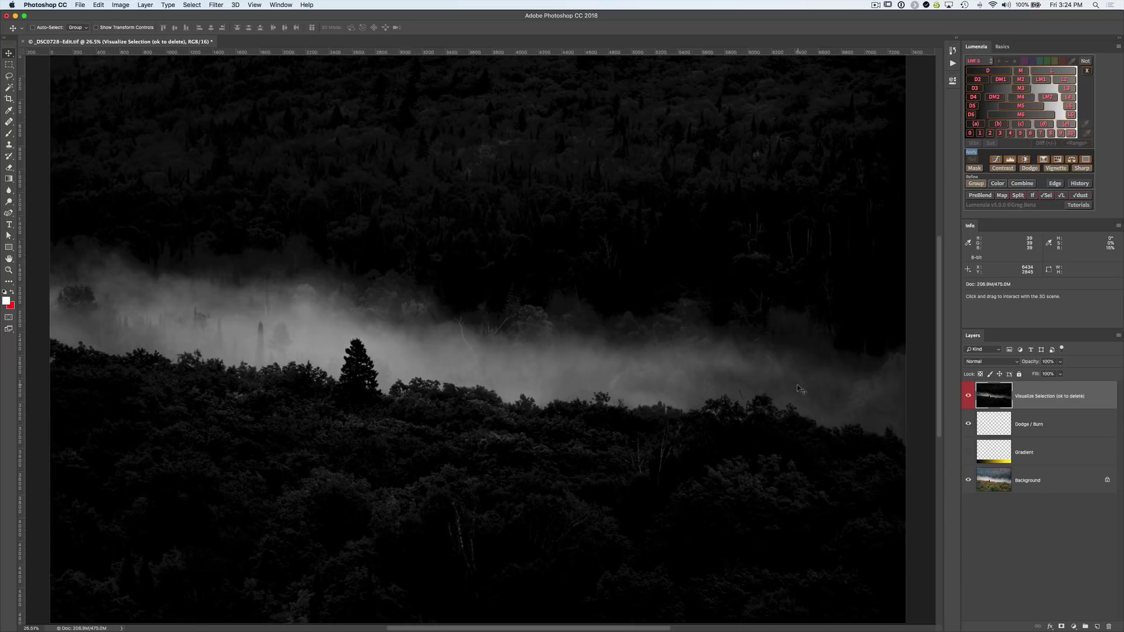
# Apply Levels with the white input lowered to 160 to whiten the fog band mask.
pyautogui.click(120, 6)
pyautogui.moveTo(130, 30)
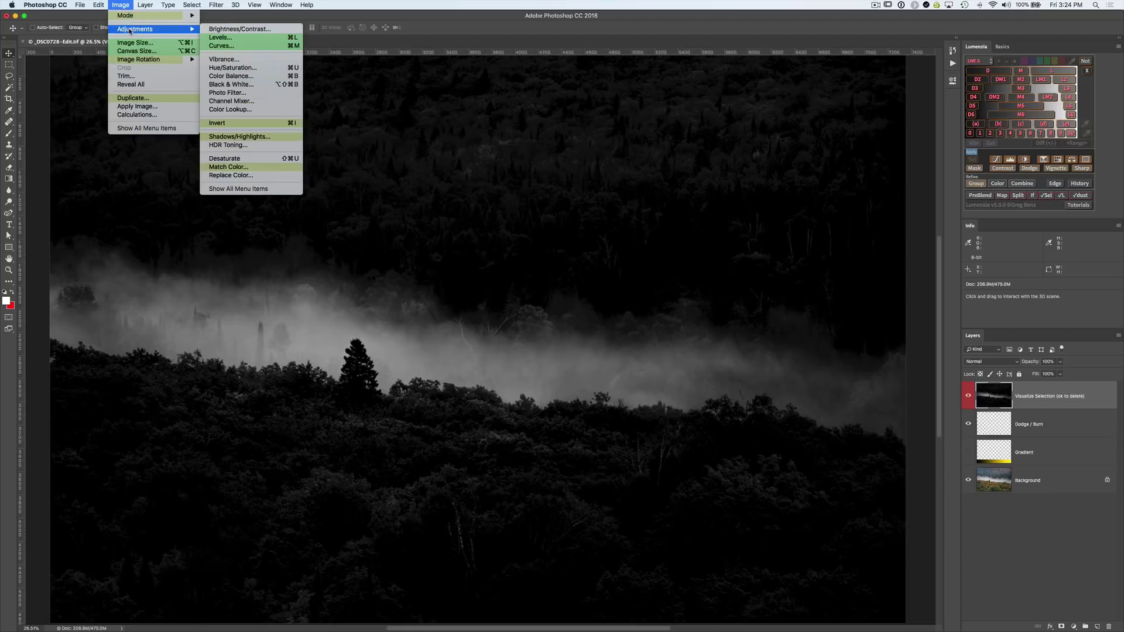
pyautogui.click(216, 39)
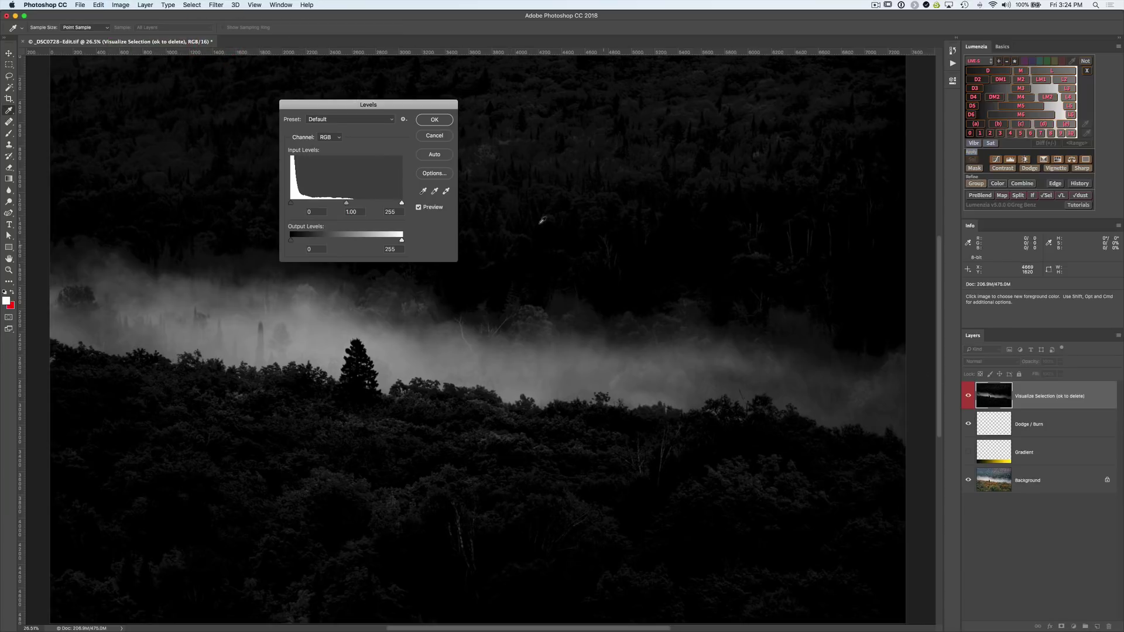
pyautogui.moveTo(400, 204); pyautogui.dragTo(351, 205)
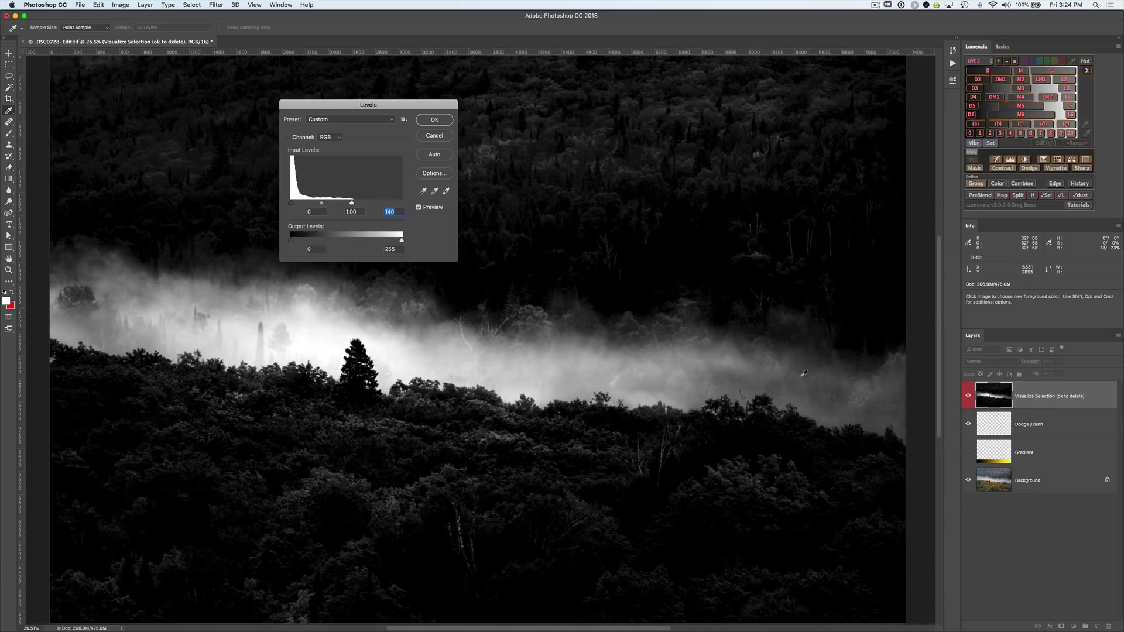
pyautogui.click(428, 122)
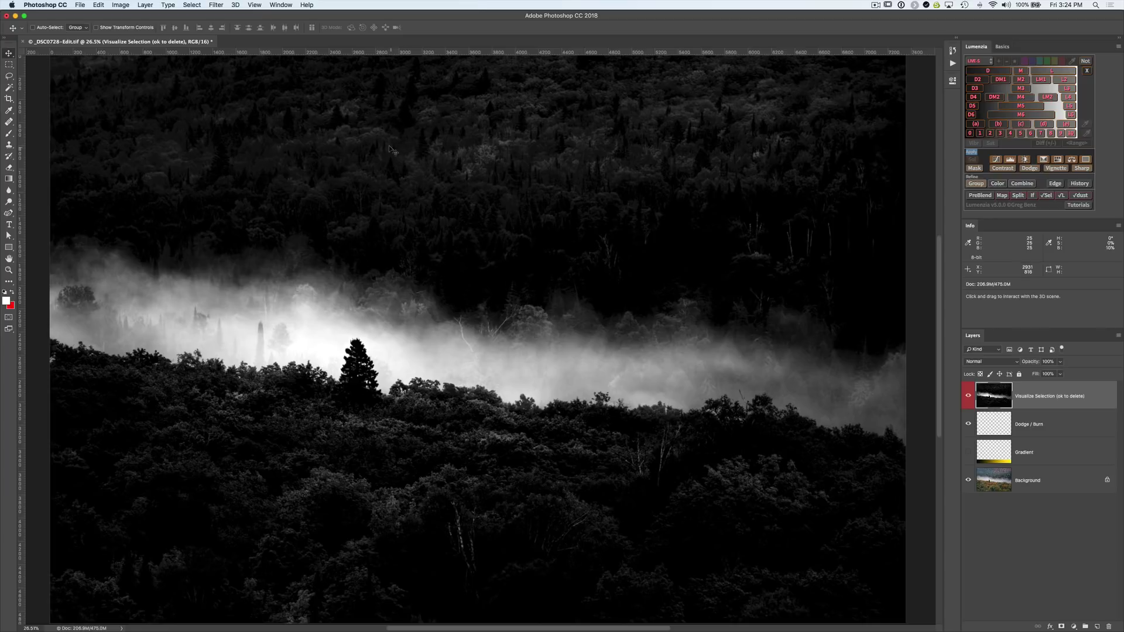
# Set the foreground colour to black and switch to the Brush tool.
pyautogui.click(9, 301)
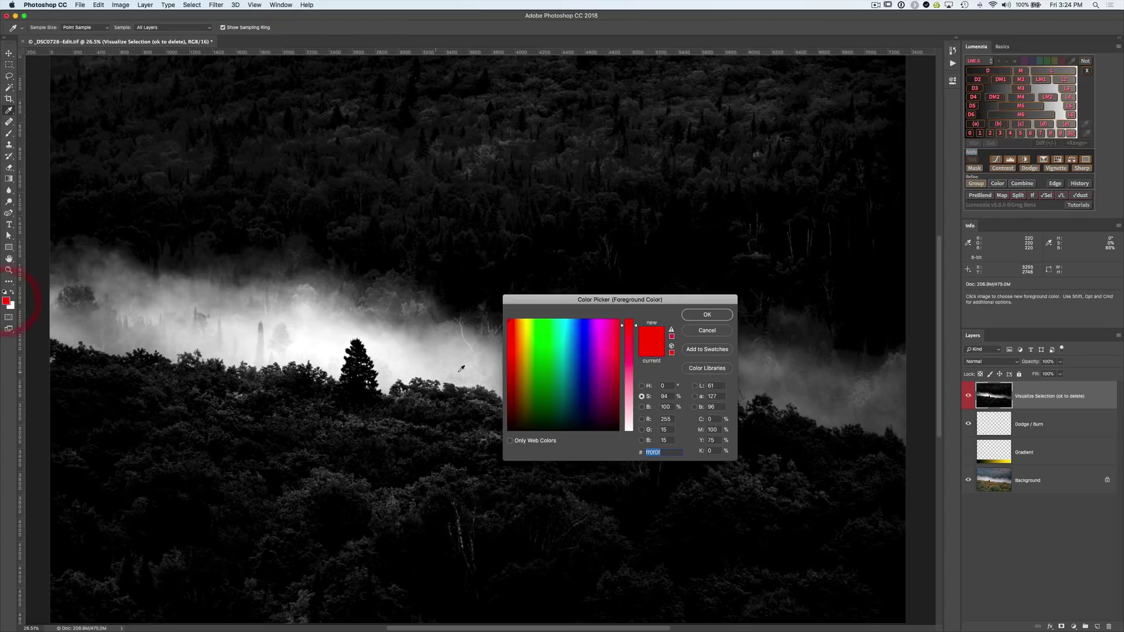
pyautogui.click(484, 451)
pyautogui.click(703, 315)
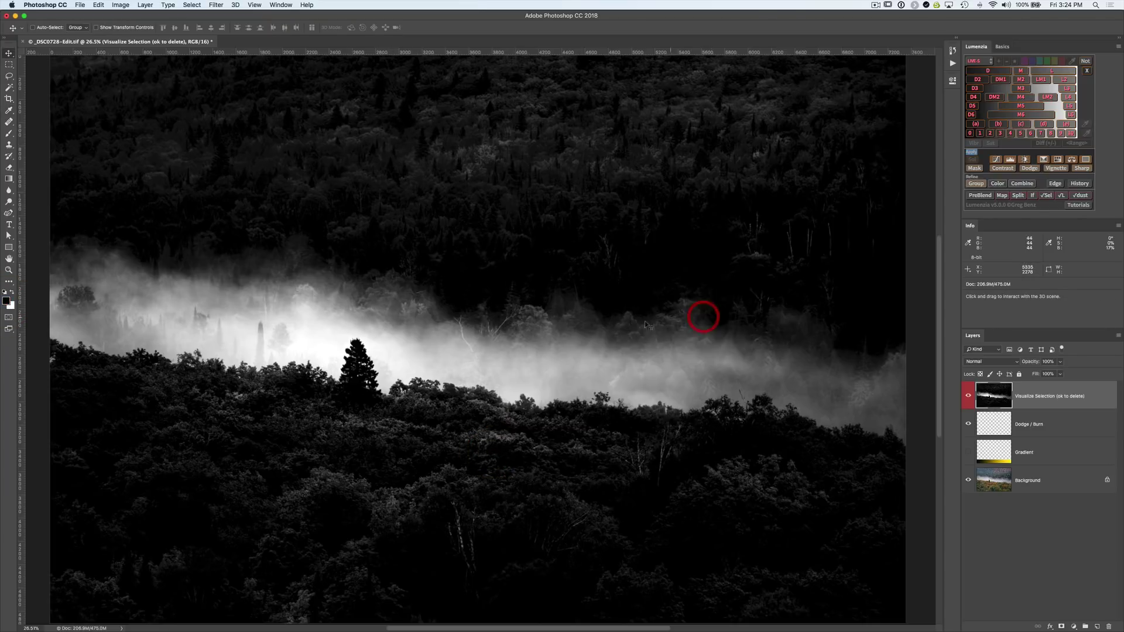
pyautogui.press('b')
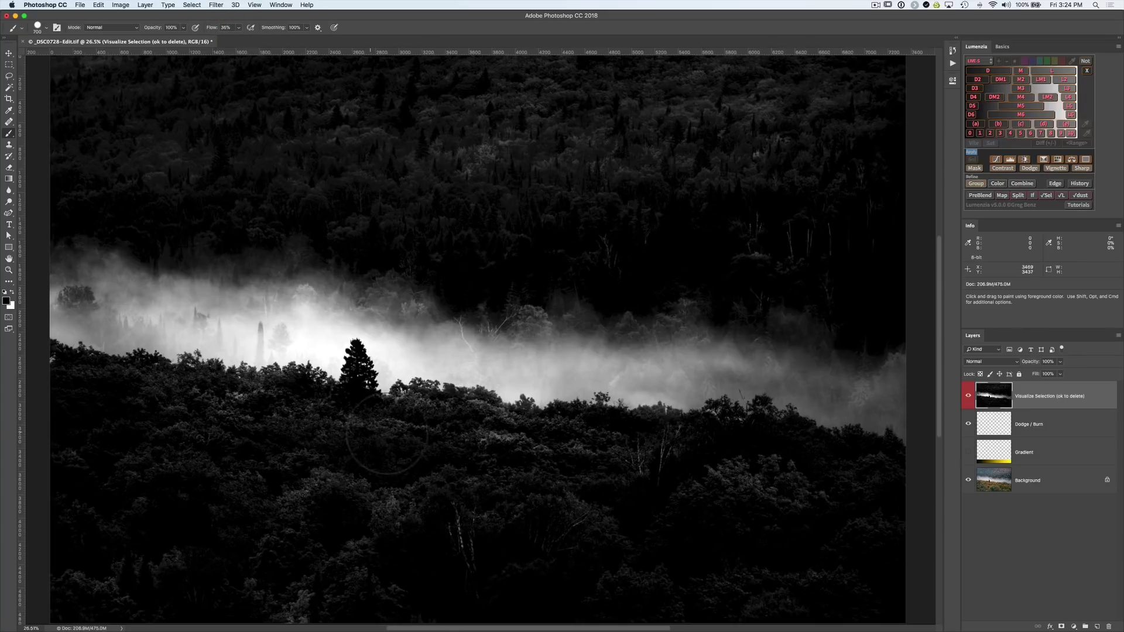
# Paint black over the lower and upper forest areas, resizing the brush with [ and ].
pyautogui.moveTo(404, 445)
pyautogui.mouseDown()
pyautogui.moveTo(336, 445)
pyautogui.moveTo(503, 462)
pyautogui.mouseUp()
pyautogui.moveTo(687, 479)
pyautogui.mouseDown()
pyautogui.moveTo(749, 496)
pyautogui.moveTo(489, 531)
pyautogui.moveTo(240, 525)
pyautogui.moveTo(166, 473)
pyautogui.moveTo(231, 436)
pyautogui.moveTo(225, 420)
pyautogui.moveTo(160, 458)
pyautogui.moveTo(52, 483)
pyautogui.moveTo(192, 550)
pyautogui.moveTo(143, 601)
pyautogui.moveTo(429, 583)
pyautogui.moveTo(464, 538)
pyautogui.moveTo(209, 436)
pyautogui.moveTo(556, 488)
pyautogui.moveTo(592, 544)
pyautogui.moveTo(695, 581)
pyautogui.moveTo(710, 493)
pyautogui.moveTo(784, 479)
pyautogui.moveTo(679, 487)
pyautogui.moveTo(809, 544)
pyautogui.moveTo(701, 574)
pyautogui.mouseUp()
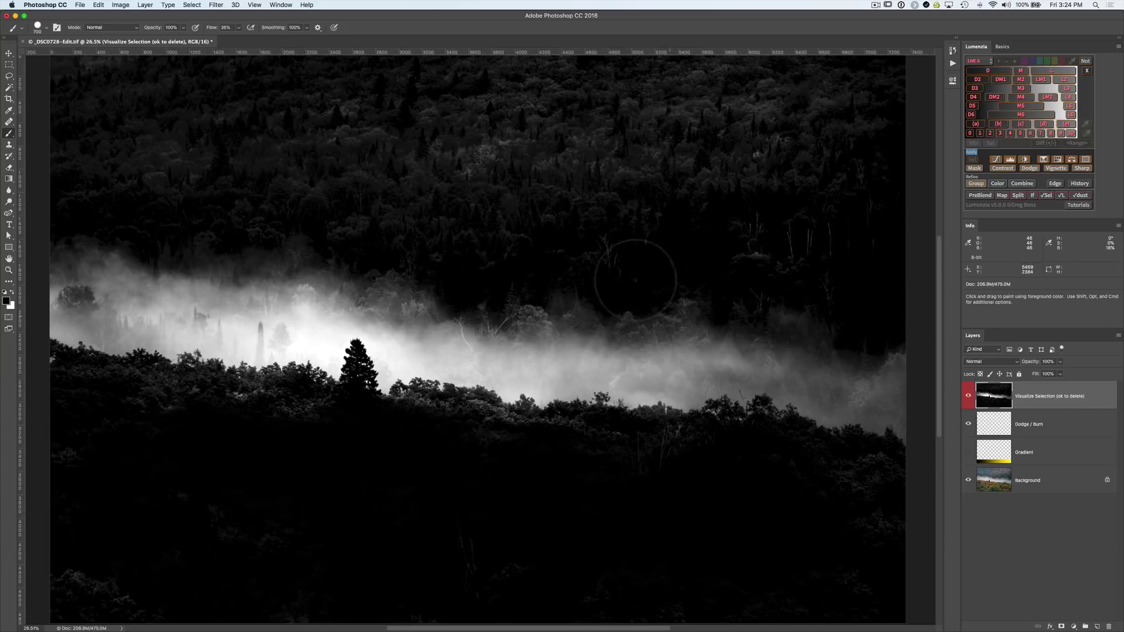
pyautogui.press('[')
pyautogui.press('[')
pyautogui.press('[')
pyautogui.moveTo(610, 253)
pyautogui.mouseDown()
pyautogui.moveTo(272, 199)
pyautogui.moveTo(286, 179)
pyautogui.moveTo(182, 157)
pyautogui.moveTo(377, 168)
pyautogui.moveTo(583, 205)
pyautogui.moveTo(633, 228)
pyautogui.moveTo(619, 222)
pyautogui.moveTo(859, 249)
pyautogui.moveTo(675, 238)
pyautogui.moveTo(783, 224)
pyautogui.moveTo(760, 181)
pyautogui.moveTo(452, 161)
pyautogui.moveTo(496, 122)
pyautogui.moveTo(270, 117)
pyautogui.moveTo(308, 159)
pyautogui.moveTo(125, 201)
pyautogui.moveTo(61, 157)
pyautogui.moveTo(249, 120)
pyautogui.moveTo(157, 155)
pyautogui.mouseUp()
pyautogui.press(']')
pyautogui.press(']')
pyautogui.press(']')
pyautogui.press(']')
pyautogui.press('[')
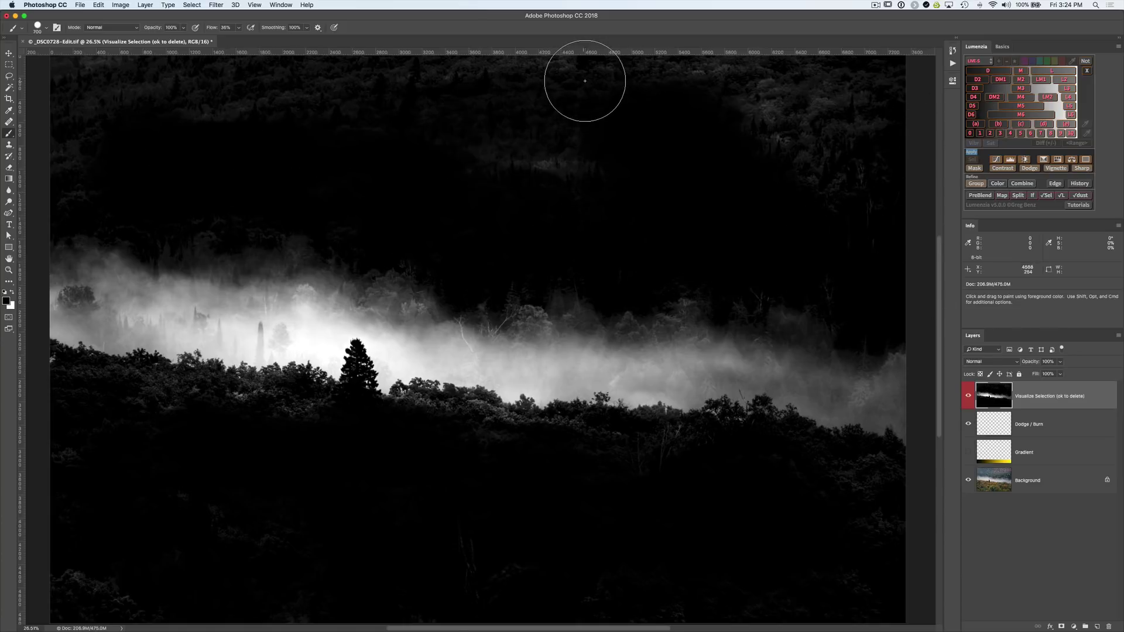
pyautogui.moveTo(831, 103)
pyautogui.mouseDown()
pyautogui.moveTo(825, 178)
pyautogui.moveTo(840, 108)
pyautogui.moveTo(798, 200)
pyautogui.moveTo(787, 120)
pyautogui.moveTo(850, 484)
pyautogui.moveTo(863, 484)
pyautogui.moveTo(724, 496)
pyautogui.mouseUp()
pyautogui.press('[')
pyautogui.press('[')
pyautogui.press('[')
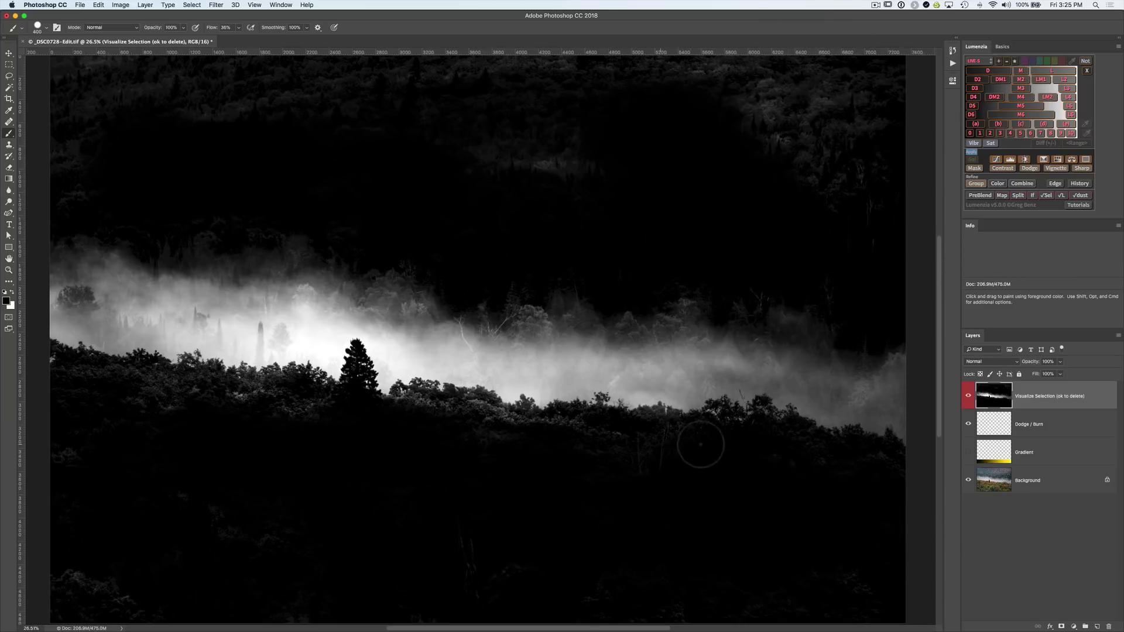
pyautogui.moveTo(471, 429)
pyautogui.mouseDown()
pyautogui.moveTo(609, 444)
pyautogui.moveTo(147, 405)
pyautogui.moveTo(70, 409)
pyautogui.moveTo(106, 422)
pyautogui.moveTo(283, 414)
pyautogui.moveTo(257, 445)
pyautogui.mouseUp()
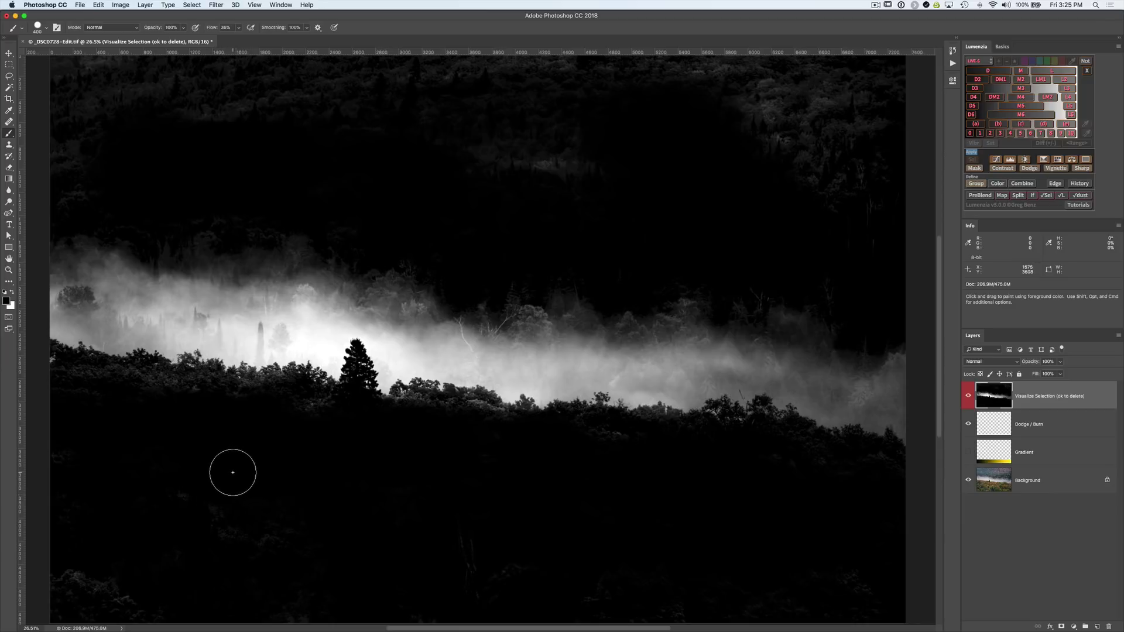
# Load the edited preview as the fog selection, make white the brush colour, and hide the selection outline.
pyautogui.click(1047, 196)
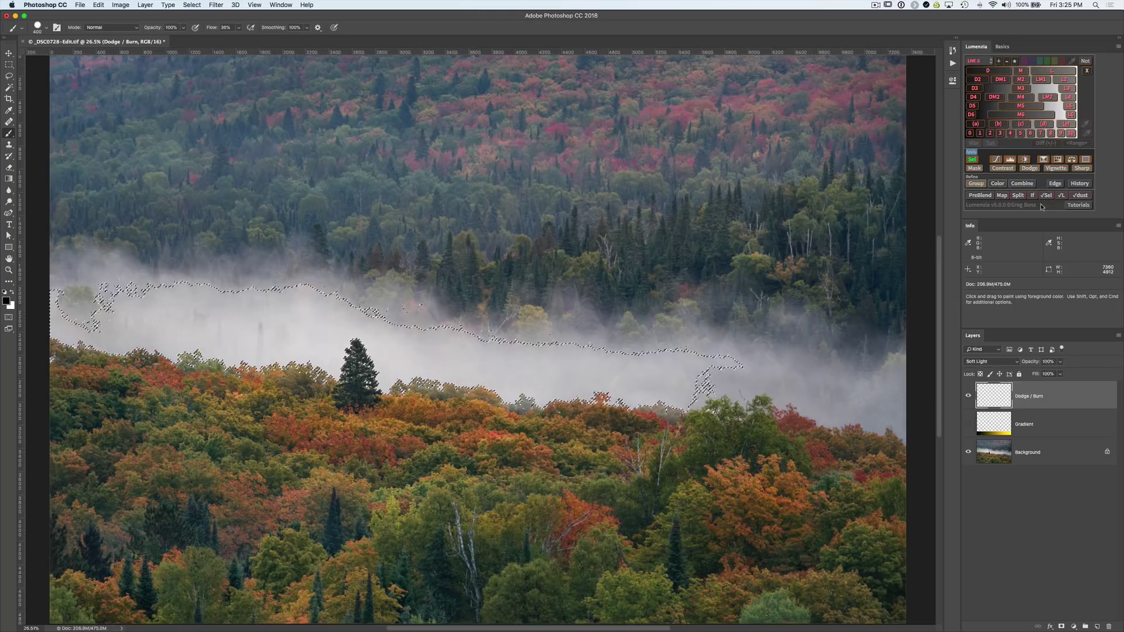
pyautogui.press('v')
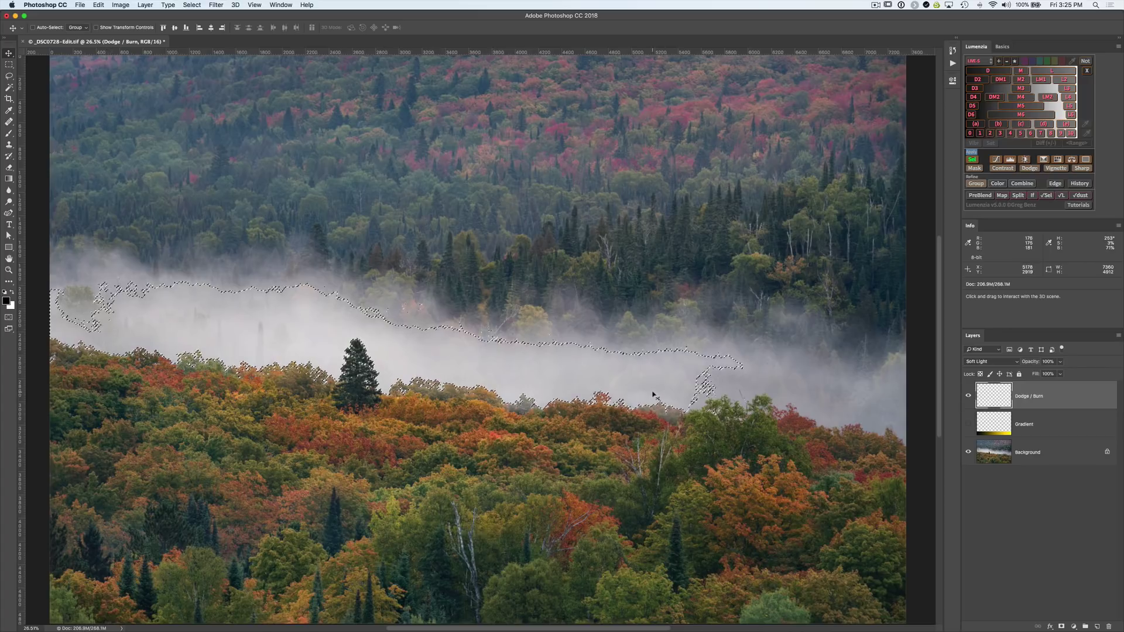
pyautogui.press('x')
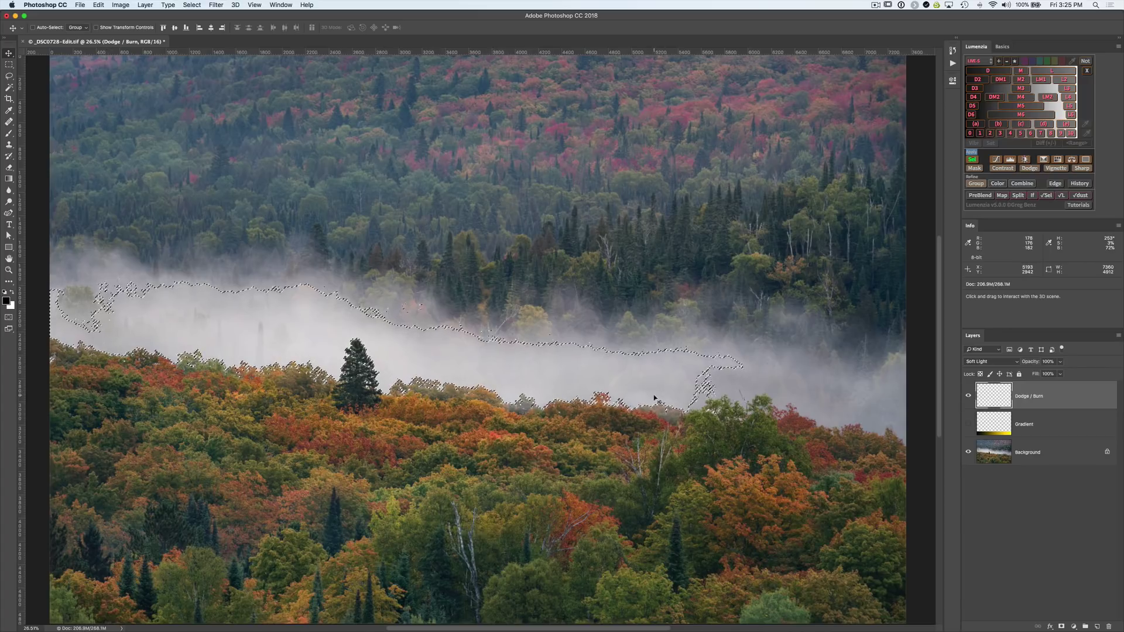
pyautogui.press('b')
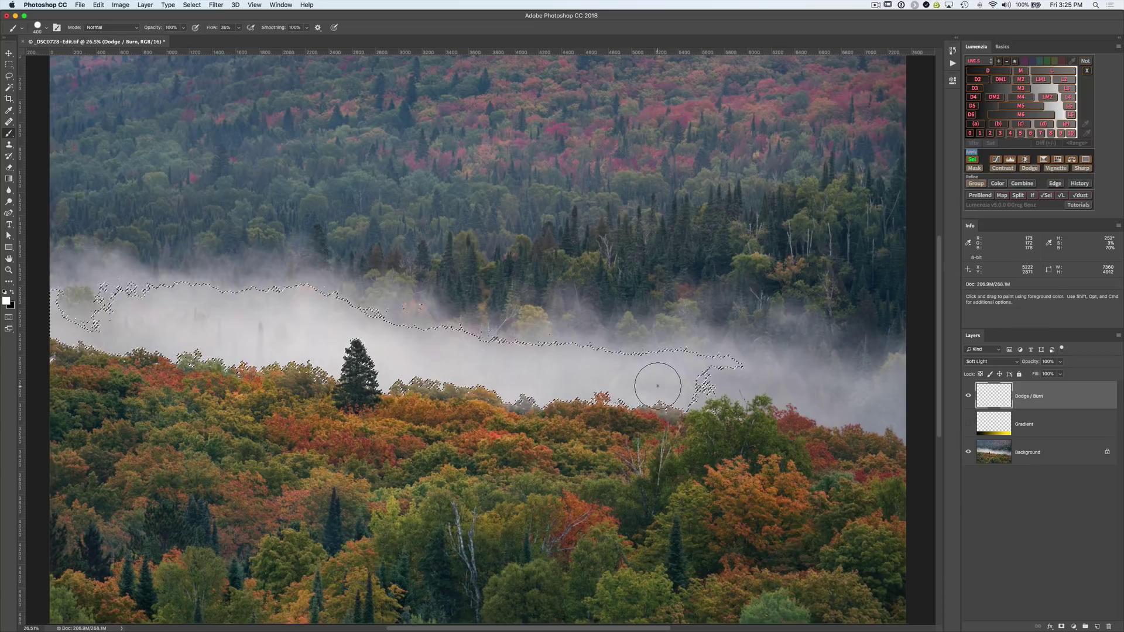
pyautogui.press('super+d')
pyautogui.moveTo(532, 357); pyautogui.dragTo(439, 349)
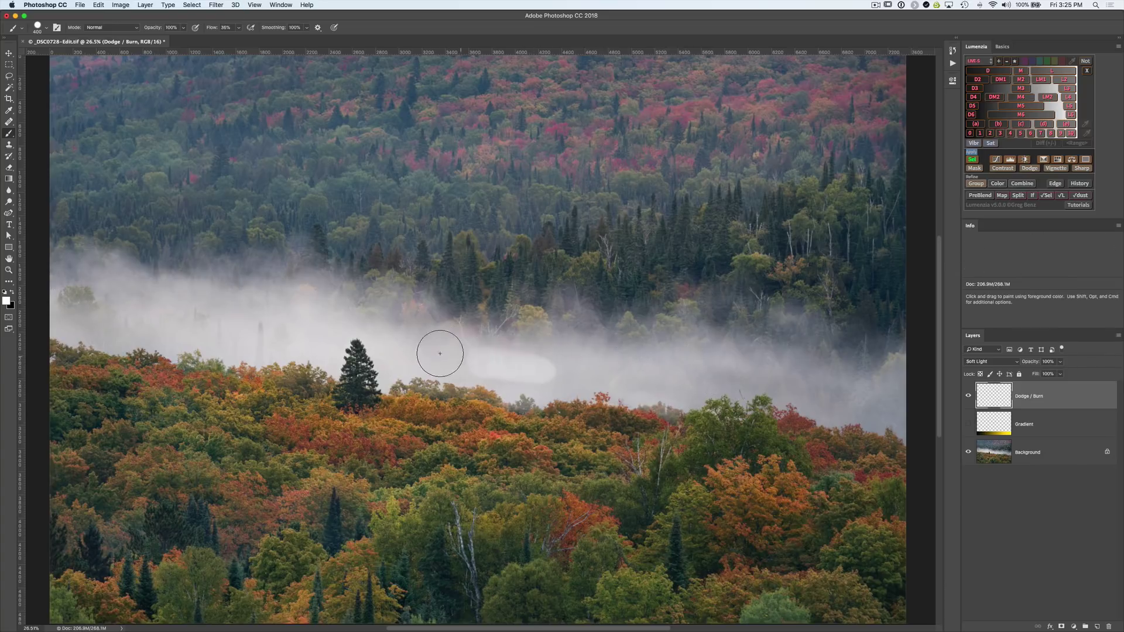
pyautogui.press('super+z')
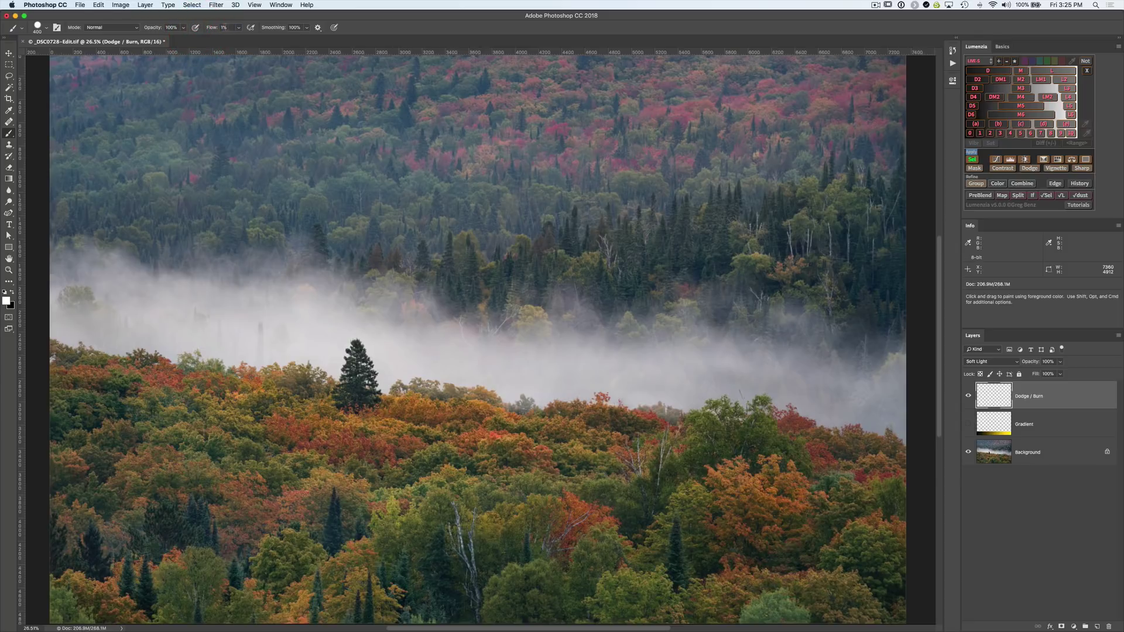
# At low brush flow, paint soft white across the fog band, then toggle Dodge / Burn to compare.
pyautogui.click(211, 28)
pyautogui.moveTo(508, 353)
pyautogui.mouseDown()
pyautogui.moveTo(494, 367)
pyautogui.moveTo(727, 389)
pyautogui.moveTo(556, 363)
pyautogui.moveTo(811, 402)
pyautogui.moveTo(861, 392)
pyautogui.mouseUp()
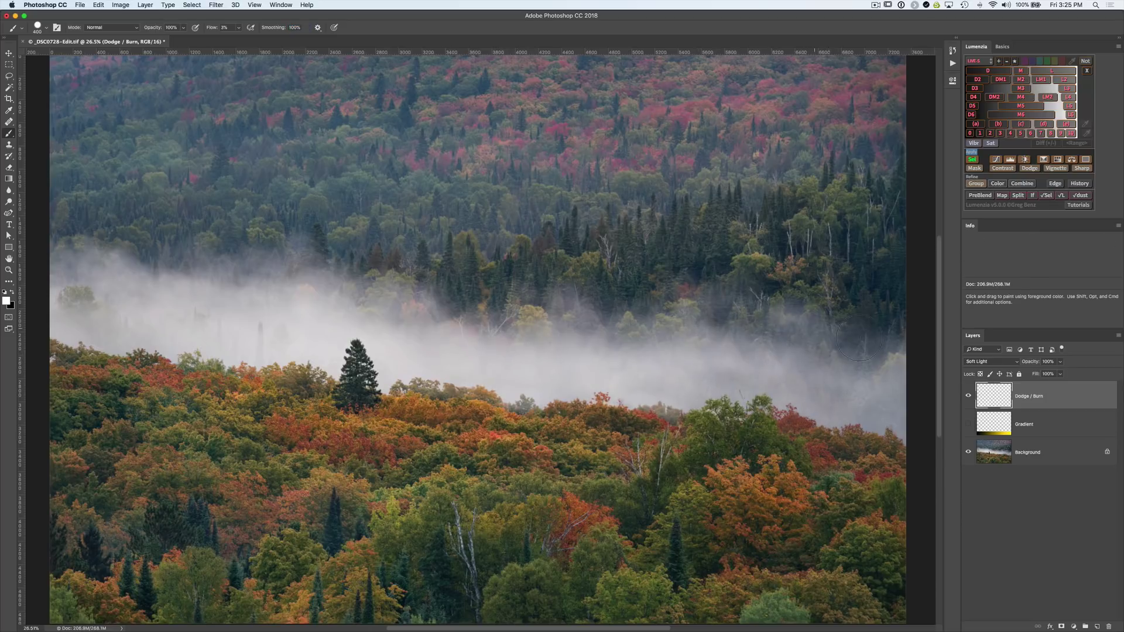
pyautogui.moveTo(859, 338)
pyautogui.mouseDown()
pyautogui.moveTo(830, 398)
pyautogui.moveTo(872, 406)
pyautogui.moveTo(699, 376)
pyautogui.moveTo(464, 376)
pyautogui.moveTo(297, 318)
pyautogui.moveTo(208, 326)
pyautogui.moveTo(236, 328)
pyautogui.mouseUp()
pyautogui.moveTo(131, 304)
pyautogui.mouseDown()
pyautogui.moveTo(82, 272)
pyautogui.moveTo(59, 293)
pyautogui.mouseUp()
pyautogui.click(797, 390)
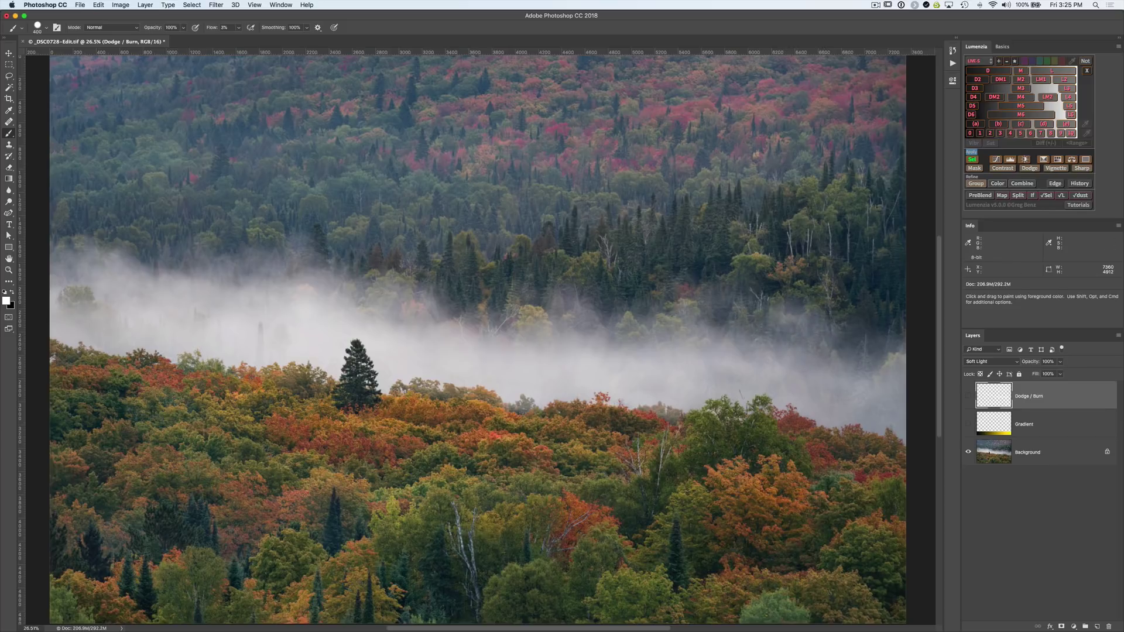
pyautogui.press('super+comma')
pyautogui.press('super+comma')
pyautogui.press('super+comma')
pyautogui.press('super+comma')
pyautogui.press('super+comma')
pyautogui.press('super+comma')
pyautogui.press('super+comma')
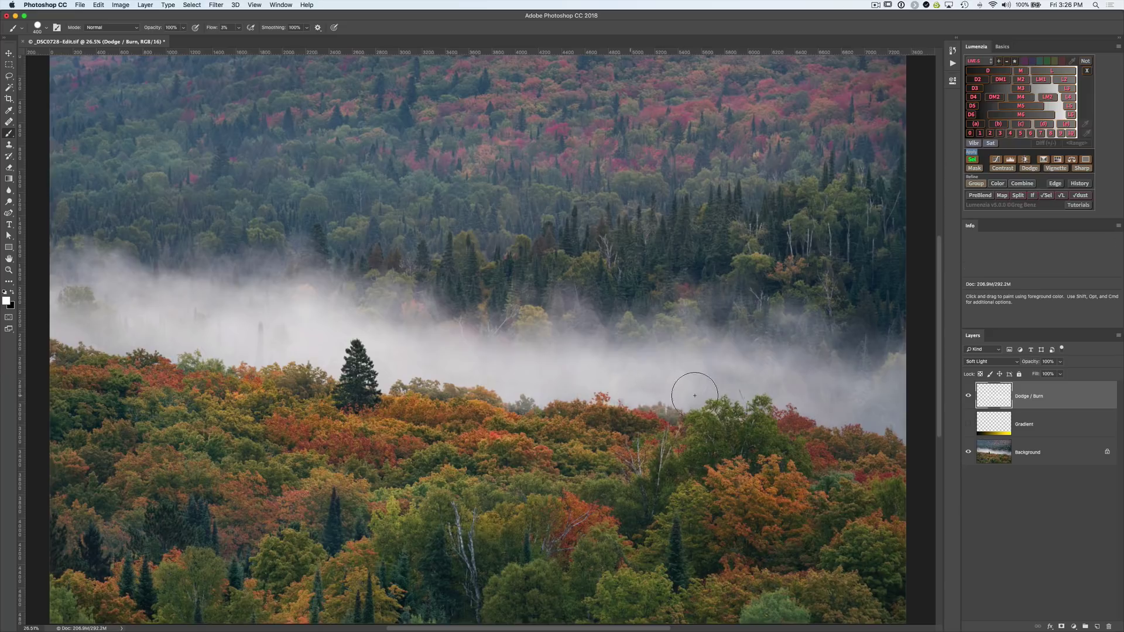